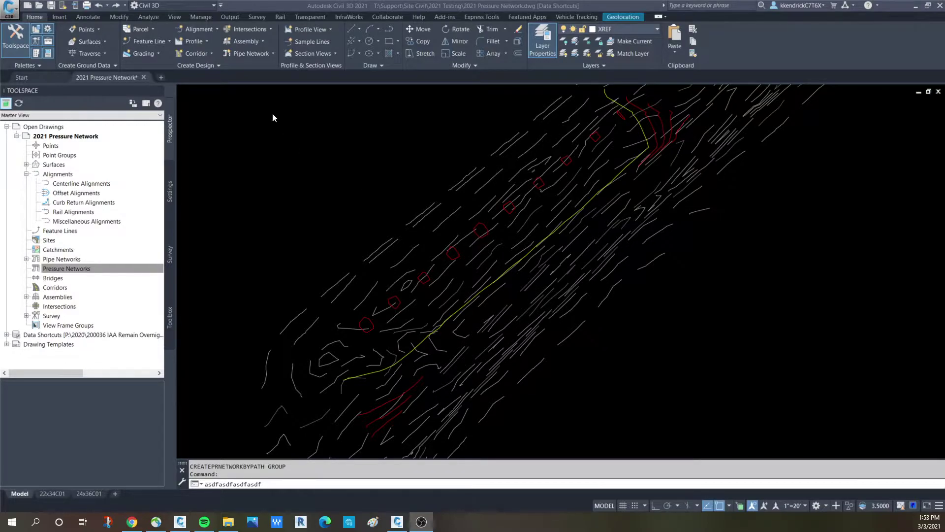
Start a new pressure network named Pressure Network Test with a pipe run named Trunkline
left_click(272, 54)
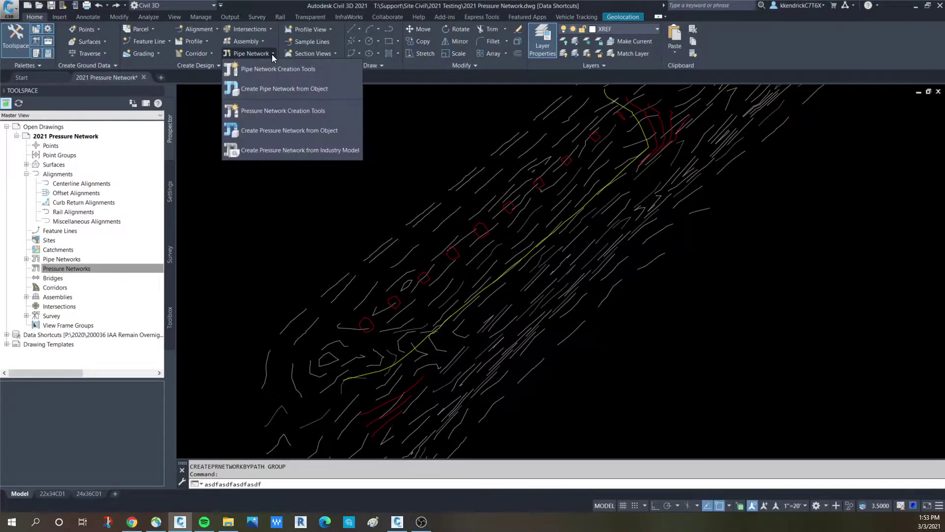
left_click(259, 111)
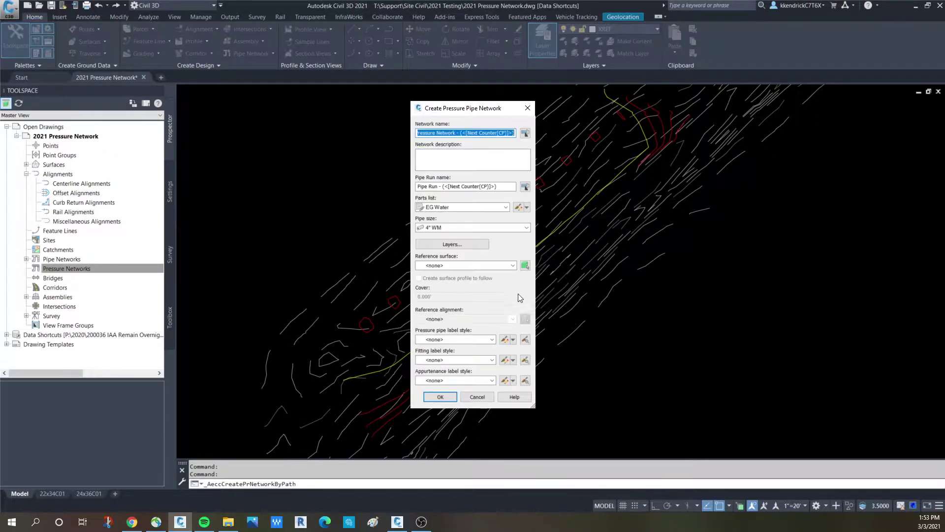
type("Prre")
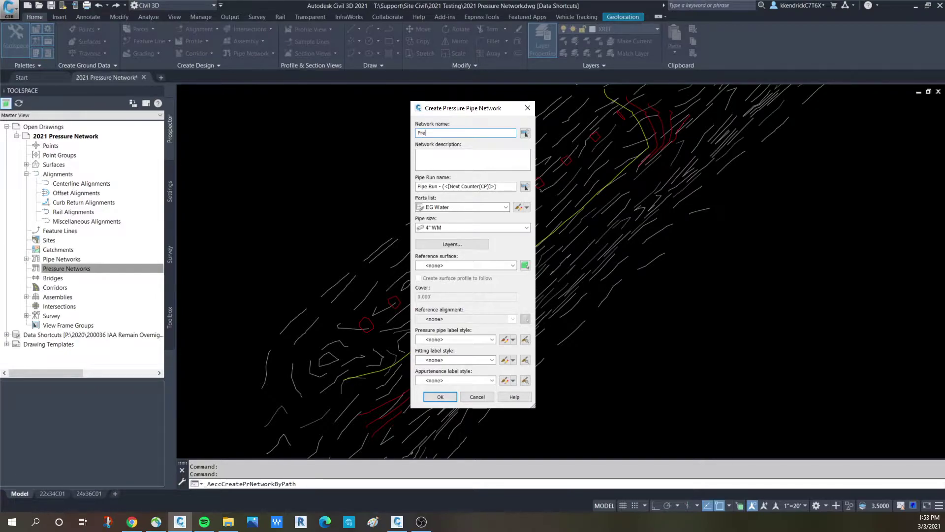
type("ssure Network Test")
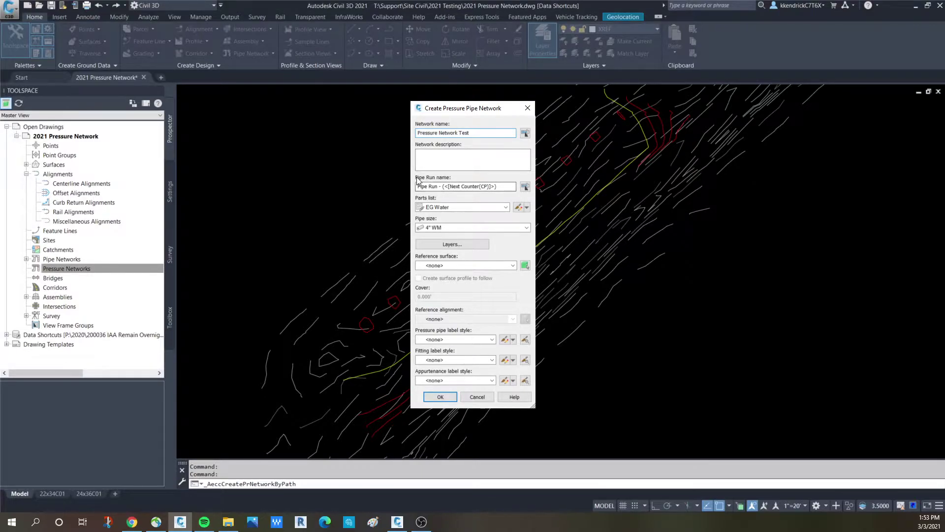
left_click_drag(490, 193, 411, 195)
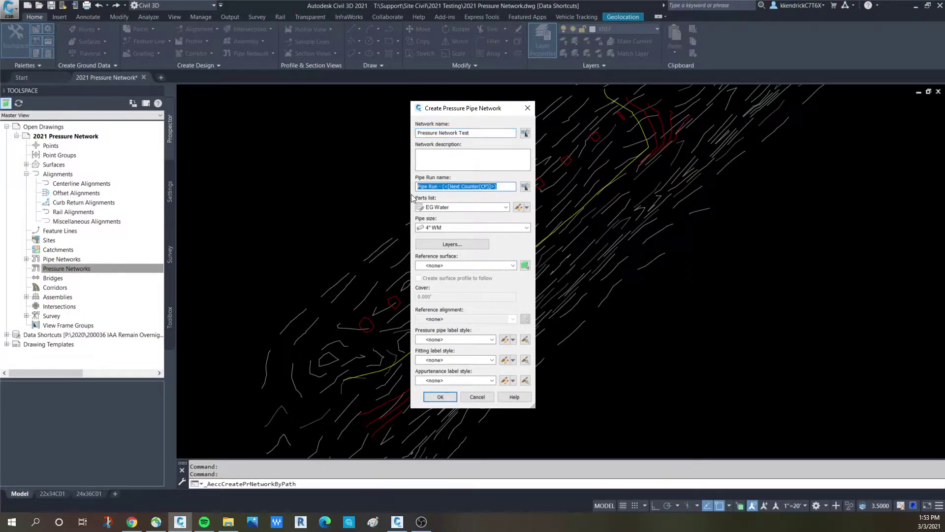
type("Trunkline")
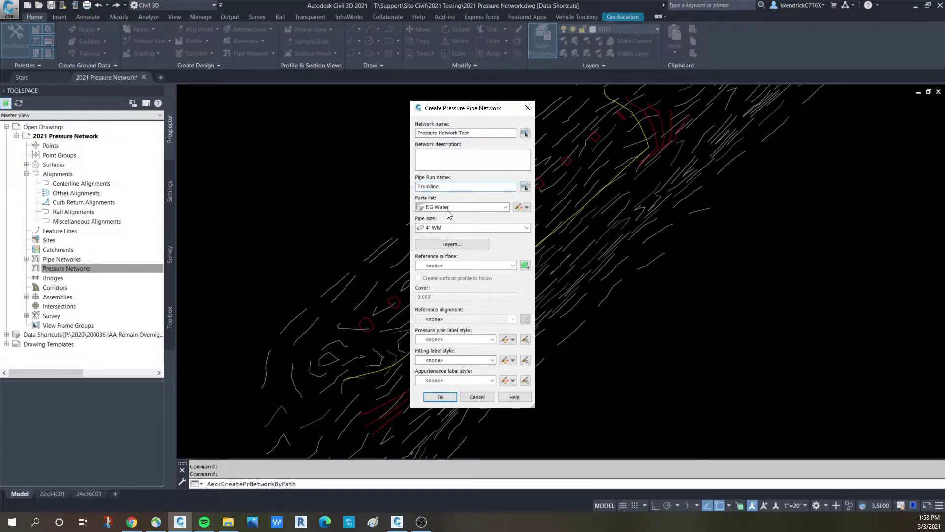
Use the EG Sanitary parts list, 12" FM pipe, surface PG-6560 and a cover of 5
left_click(448, 209)
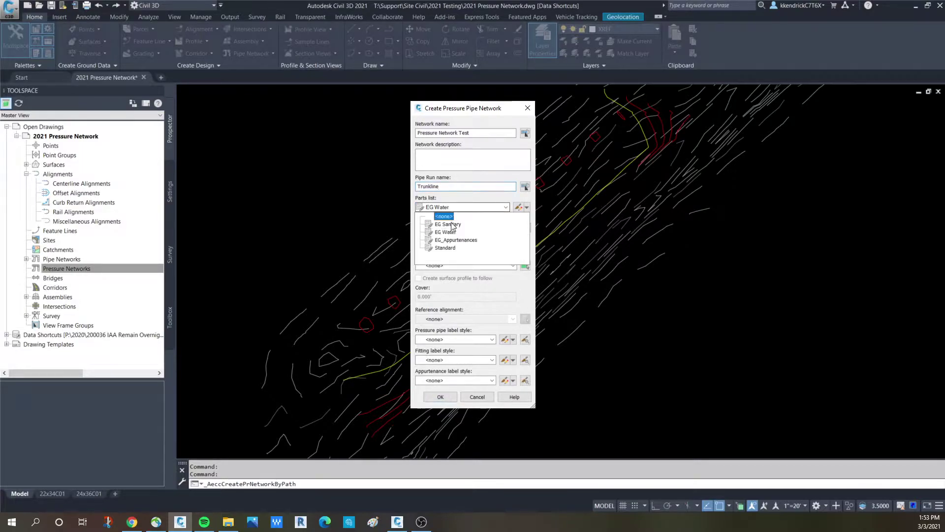
left_click(450, 223)
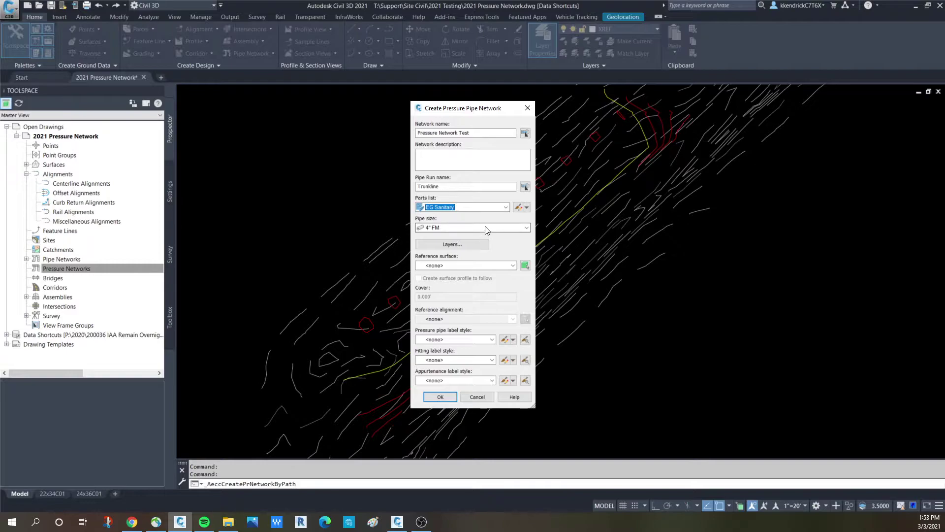
left_click(515, 228)
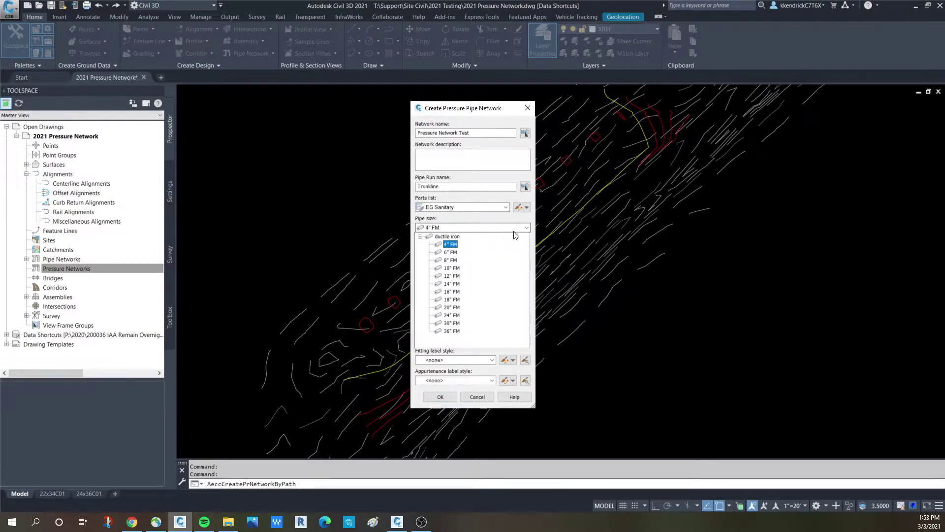
left_click(451, 275)
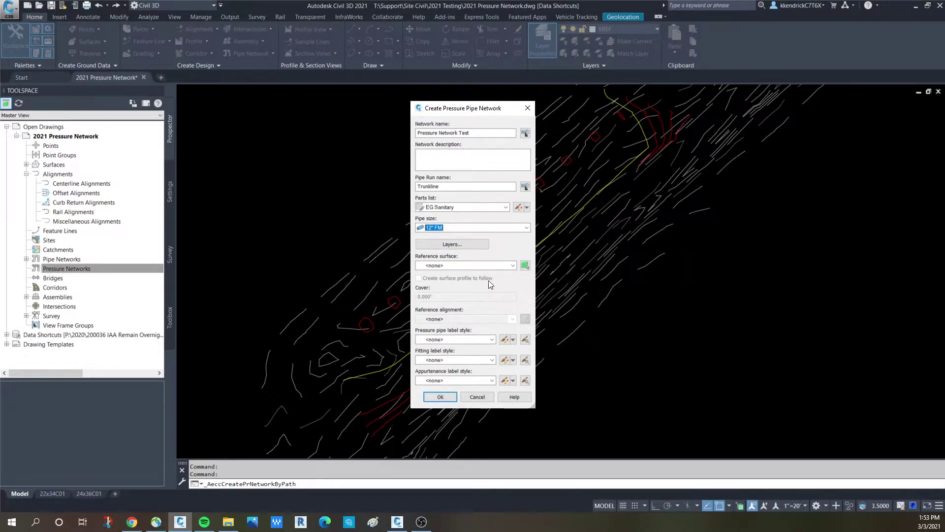
left_click(494, 267)
left_click(444, 281)
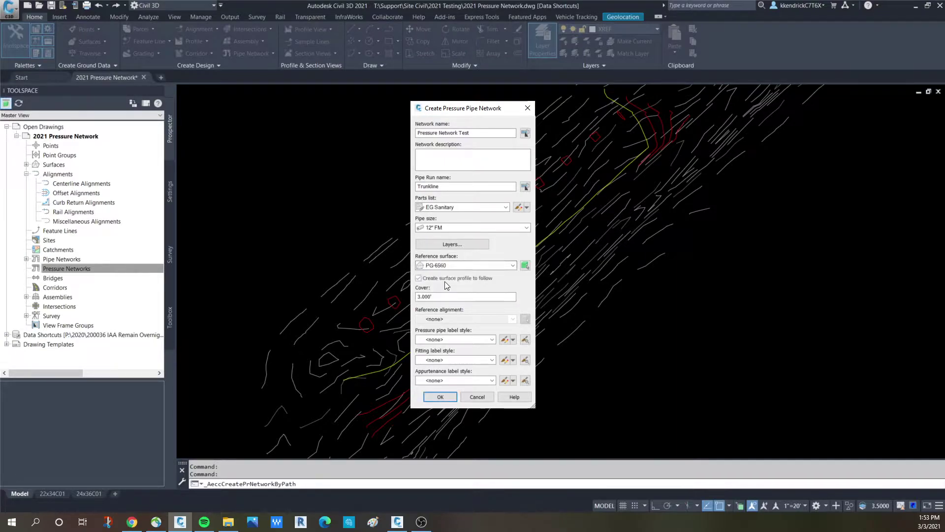
left_click_drag(452, 295, 390, 301)
type("5")
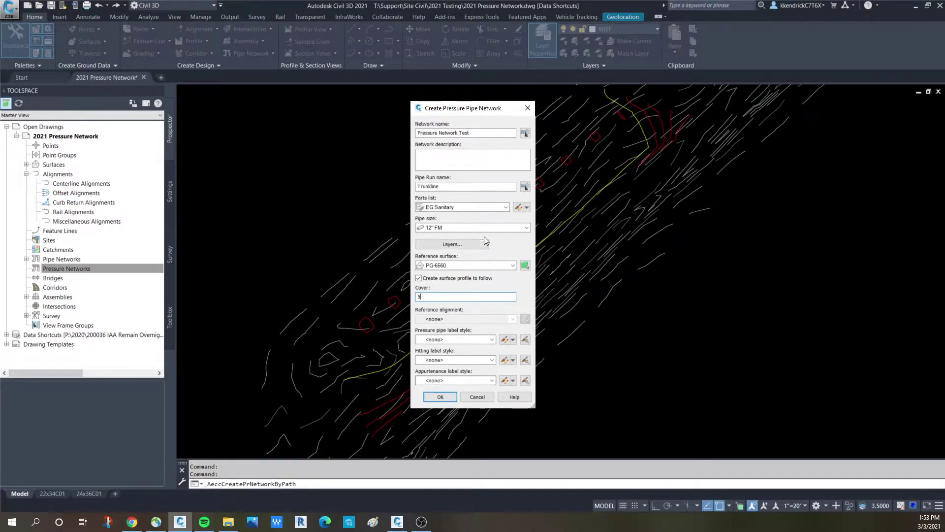
Accept the network settings and place the run's first point with object snap off
left_click(439, 397)
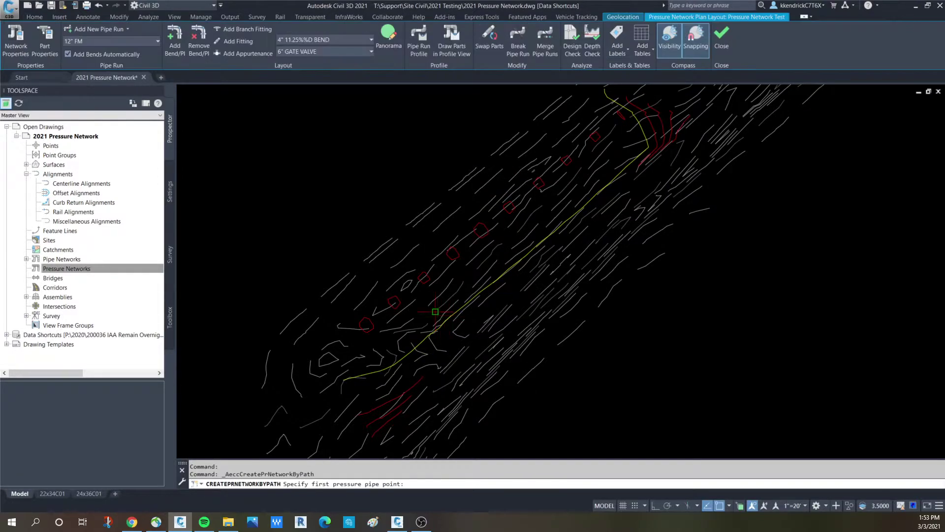
key("F3")
scroll(432, 315, "up", 4)
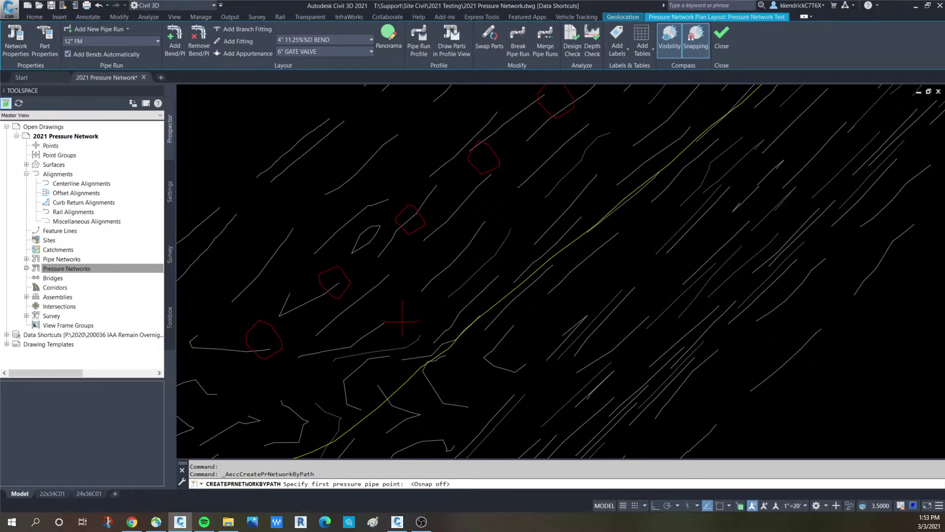
left_click(403, 320)
scroll(492, 276, "down", 5)
scroll(545, 239, "up", 3)
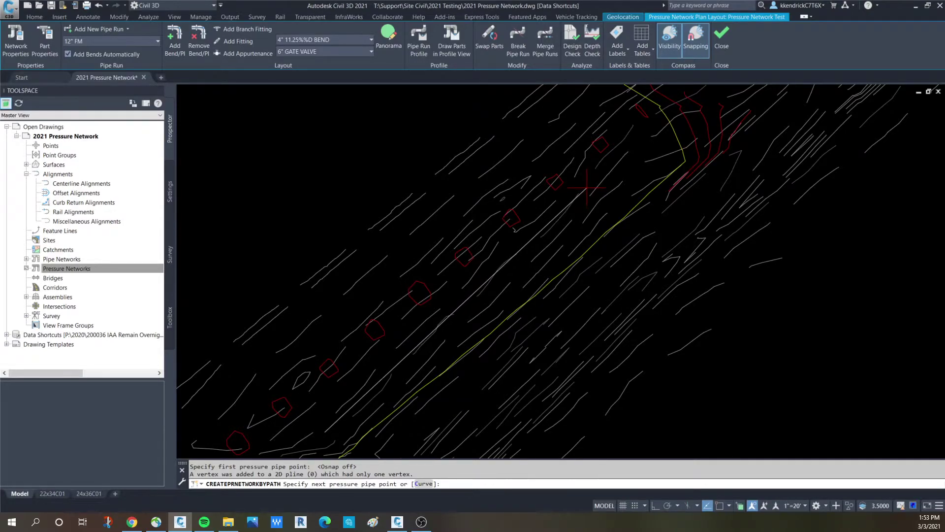
Draw the Trunkline run through several bend points, ending near the yellow alignment
left_click(586, 187)
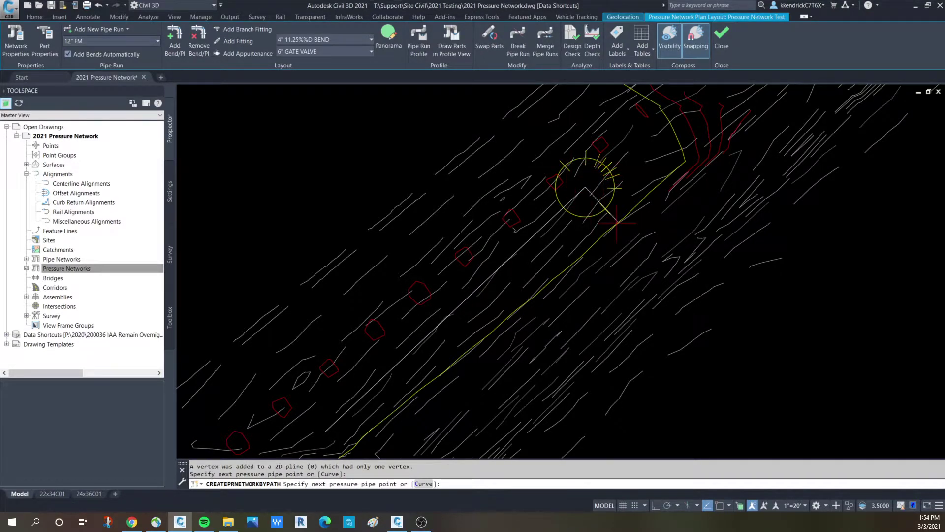
scroll(618, 219, "up", 4)
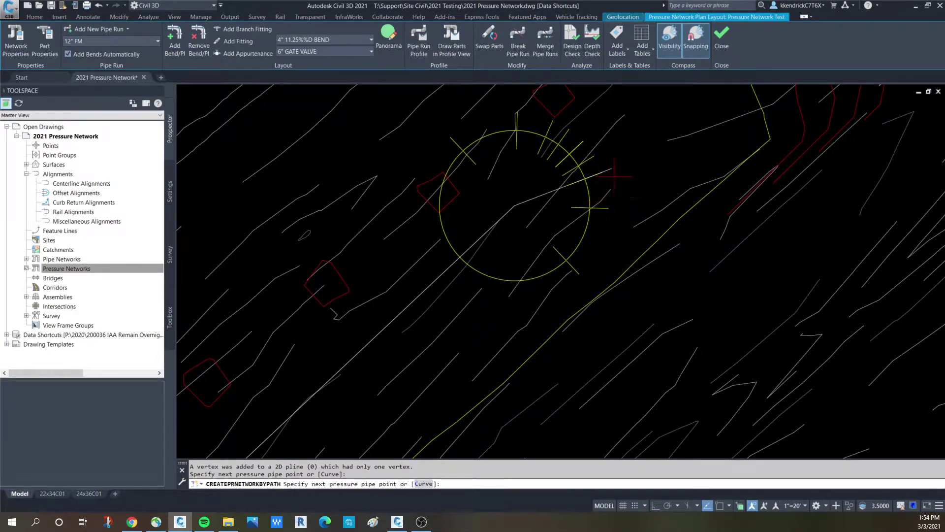
left_click(612, 207)
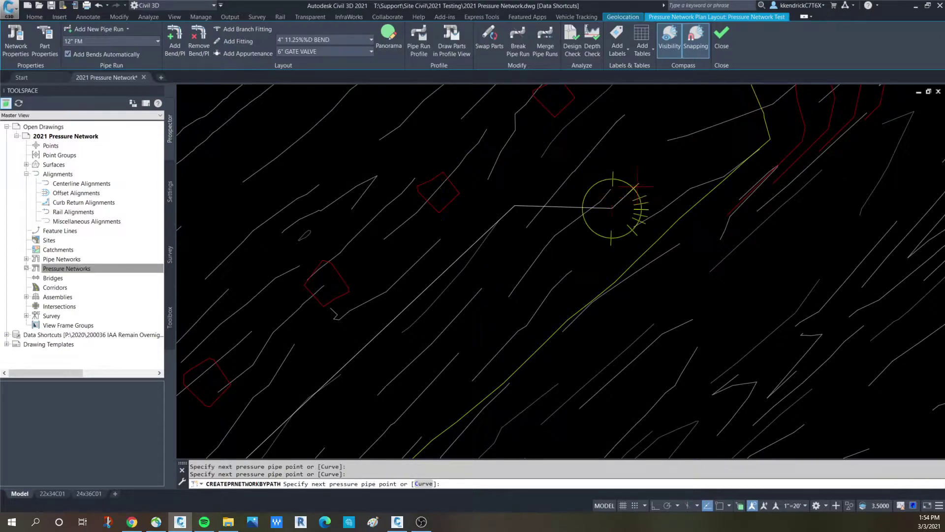
left_click(661, 164)
middle_click_drag(647, 91, 608, 194)
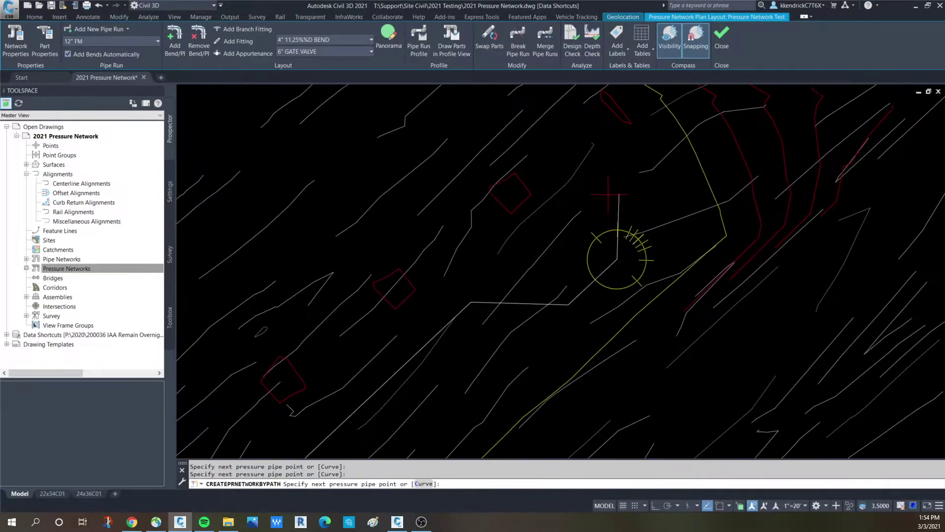
left_click(620, 175)
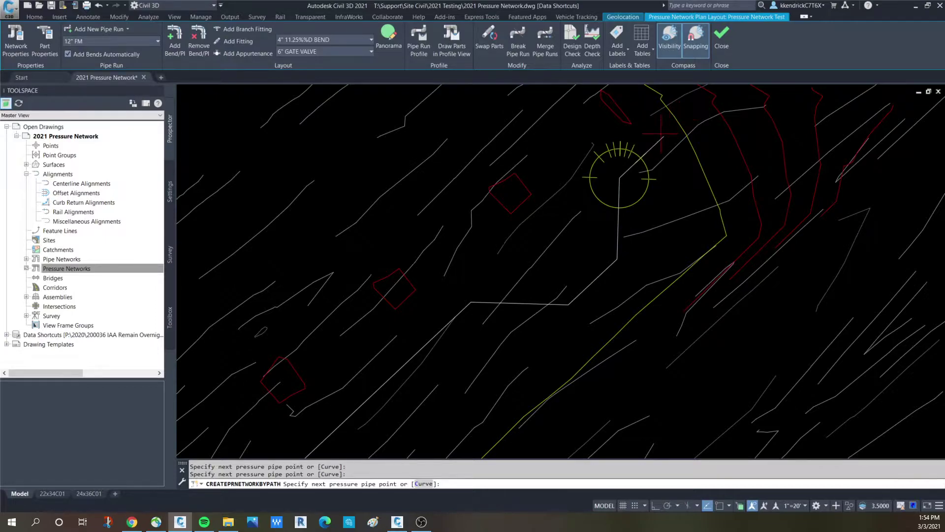
left_click(660, 134)
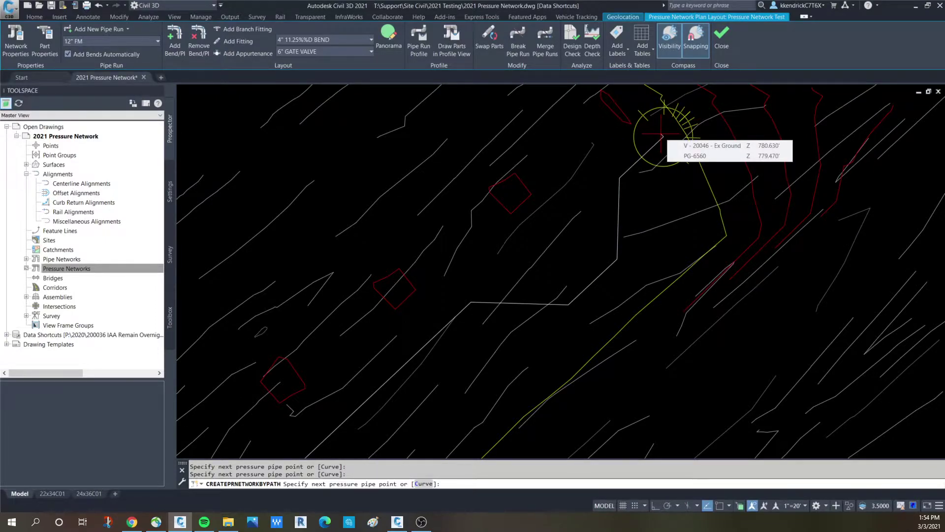
key("Return")
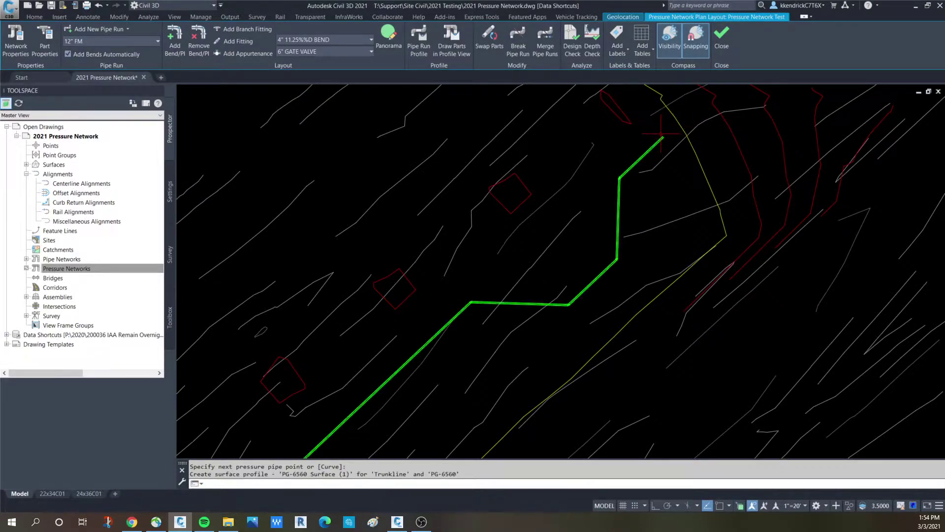
Change the Trunkline alignment's Type property from Miscellaneous to Centerline
scroll(618, 179, "up", 3)
scroll(618, 178, "down", 4)
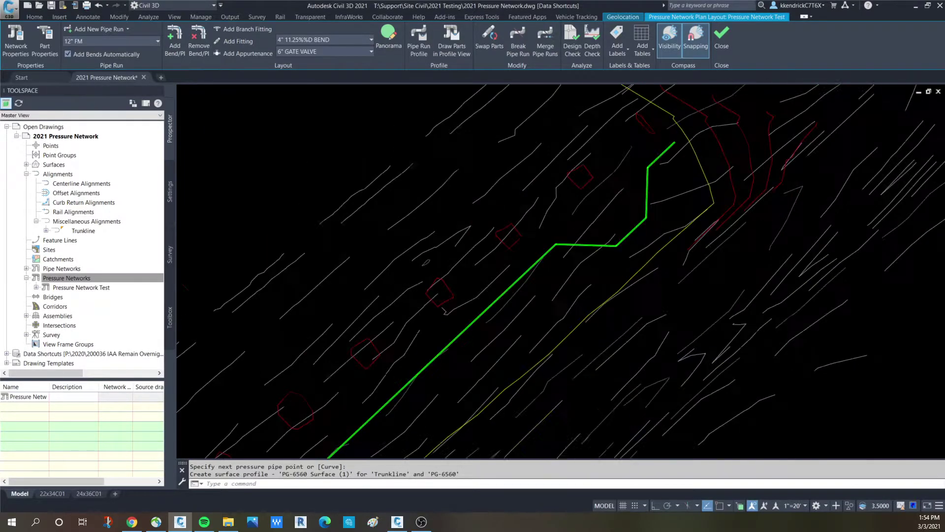
scroll(519, 278, "up", 3)
scroll(518, 277, "up", 4)
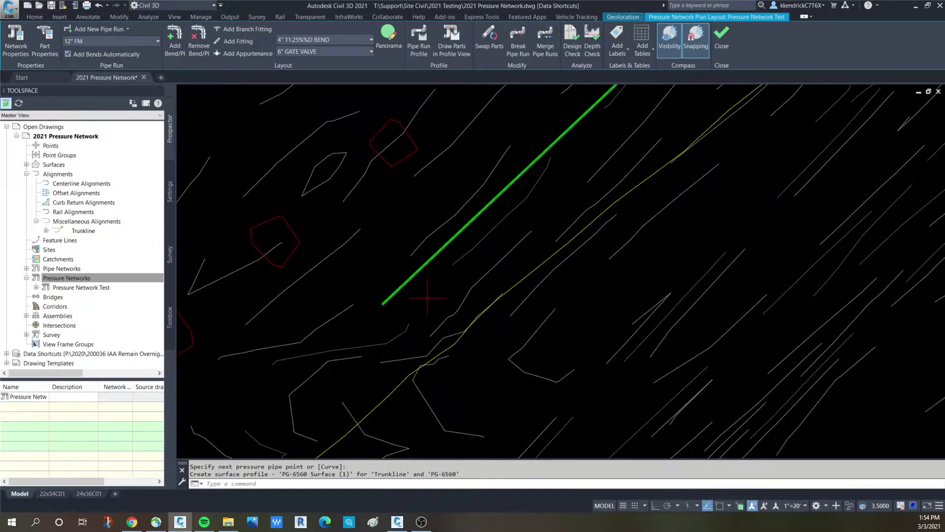
right_click(83, 231)
left_click(111, 237)
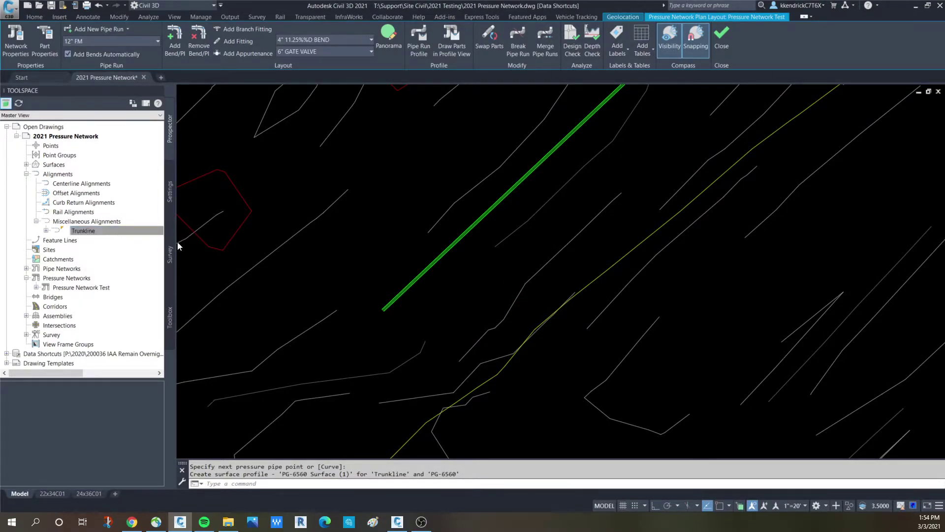
left_click(384, 284)
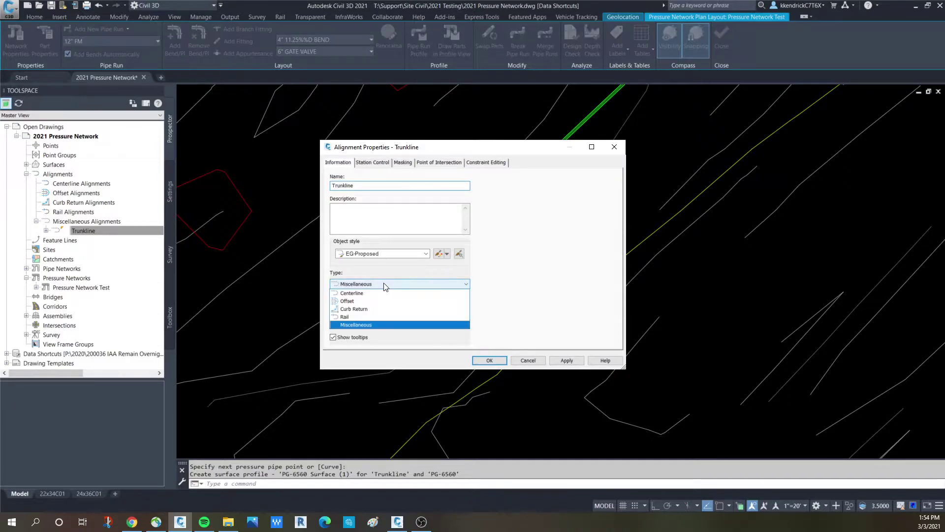
left_click(352, 293)
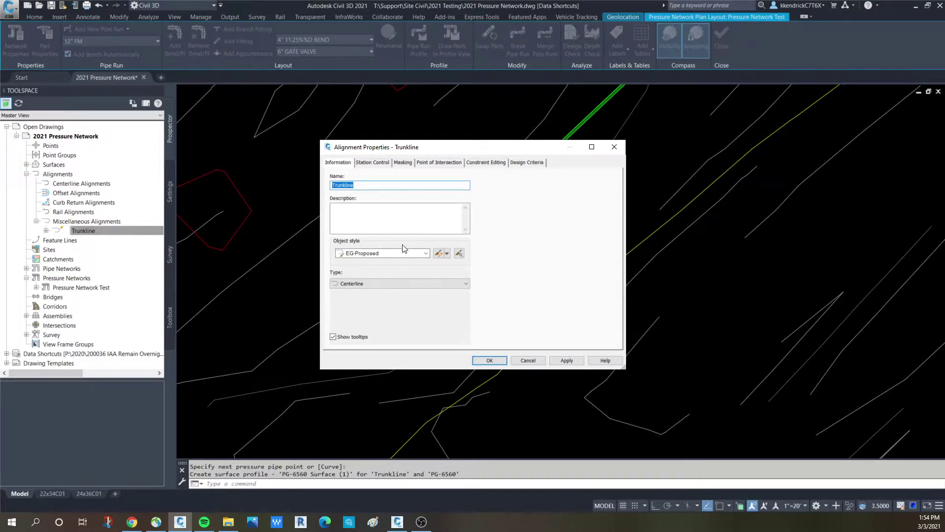
left_click(487, 360)
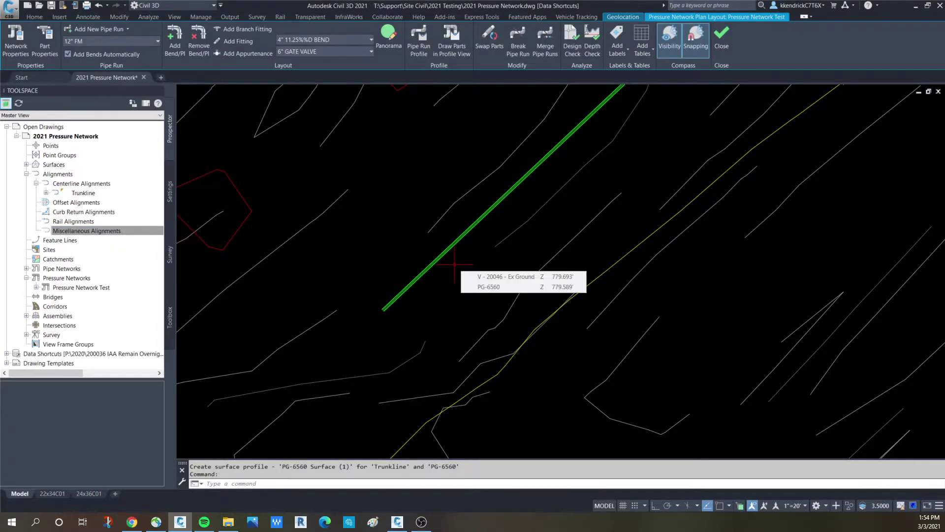
Add EG-Parallel with Tick major station labels to the Trunkline alignment
right_click(85, 194)
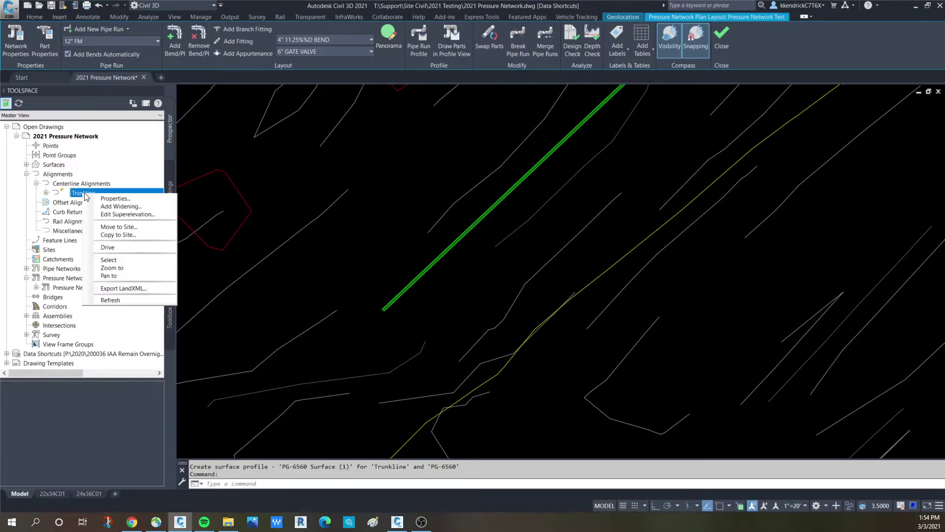
left_click(110, 260)
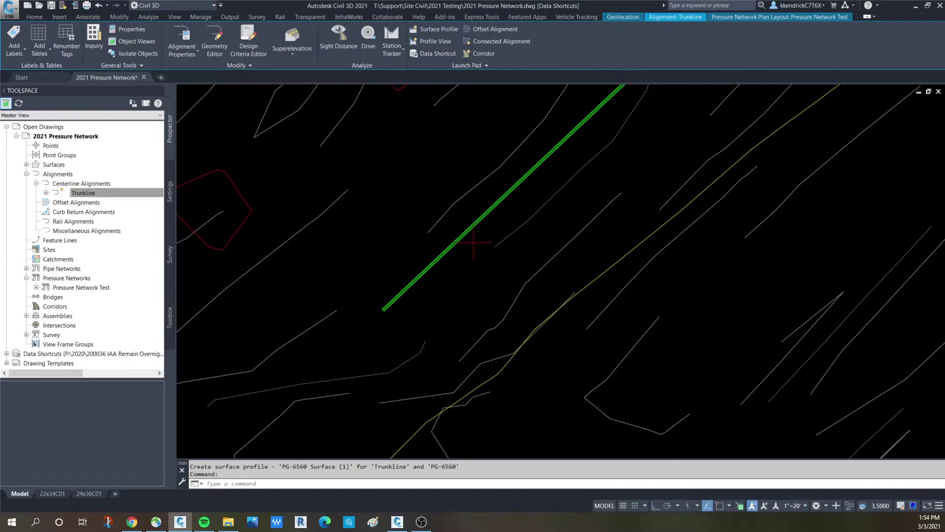
right_click(377, 202)
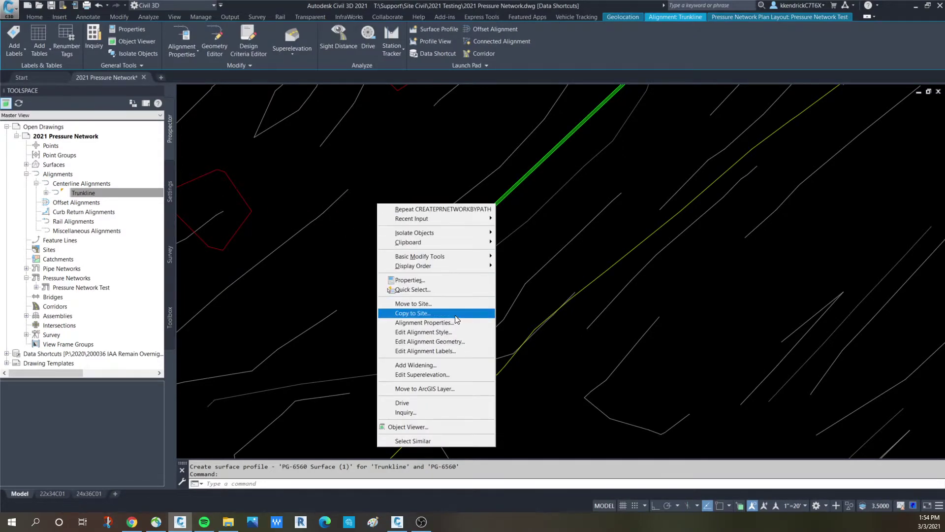
left_click(425, 351)
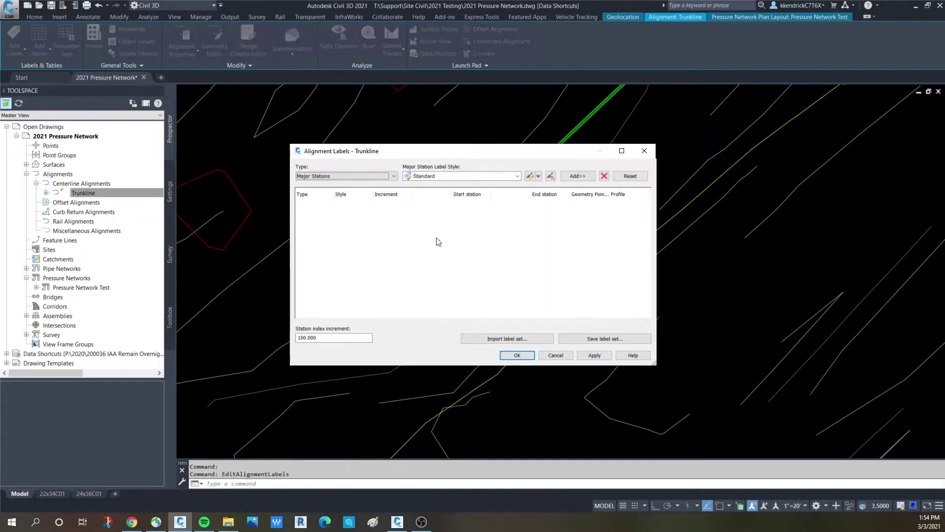
left_click(433, 178)
left_click(433, 185)
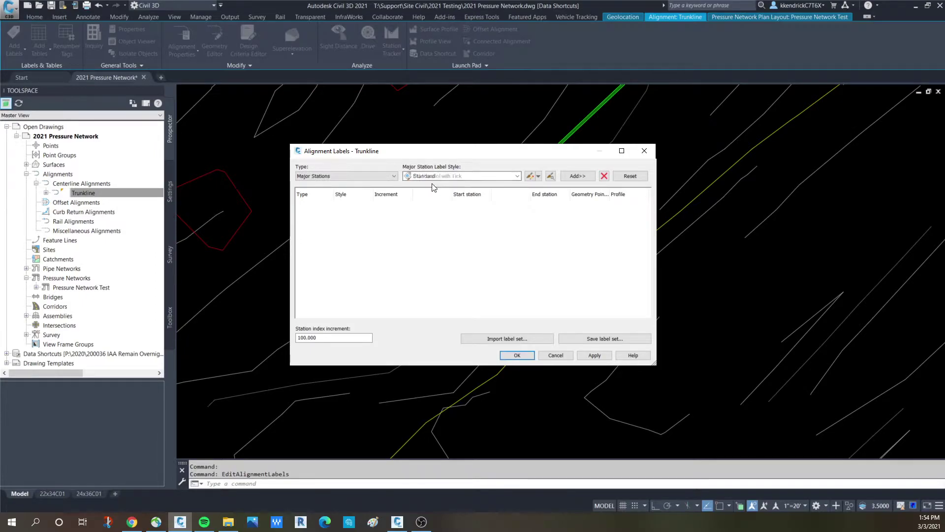
left_click(578, 176)
Add EG-Minor Tick Only minor station labels and apply the label set
left_click(347, 176)
left_click(312, 192)
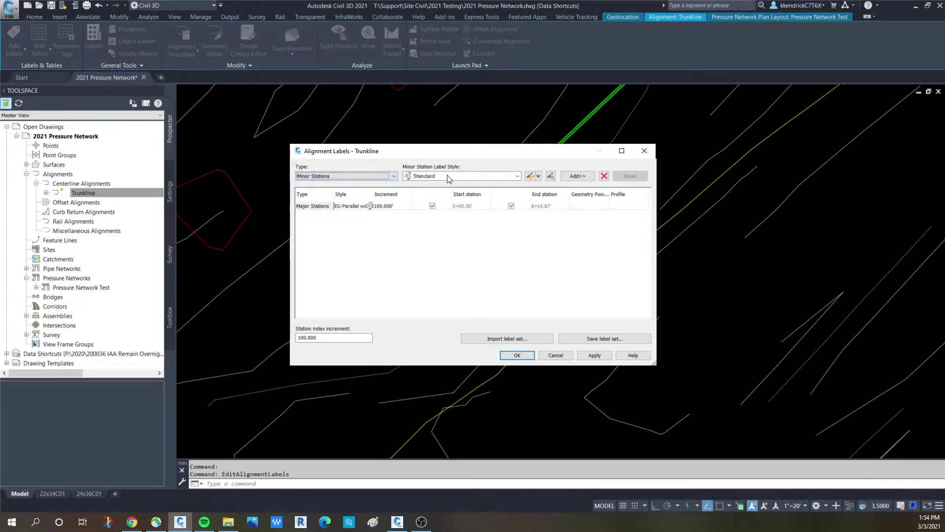
left_click(434, 176)
left_click(438, 184)
left_click(577, 176)
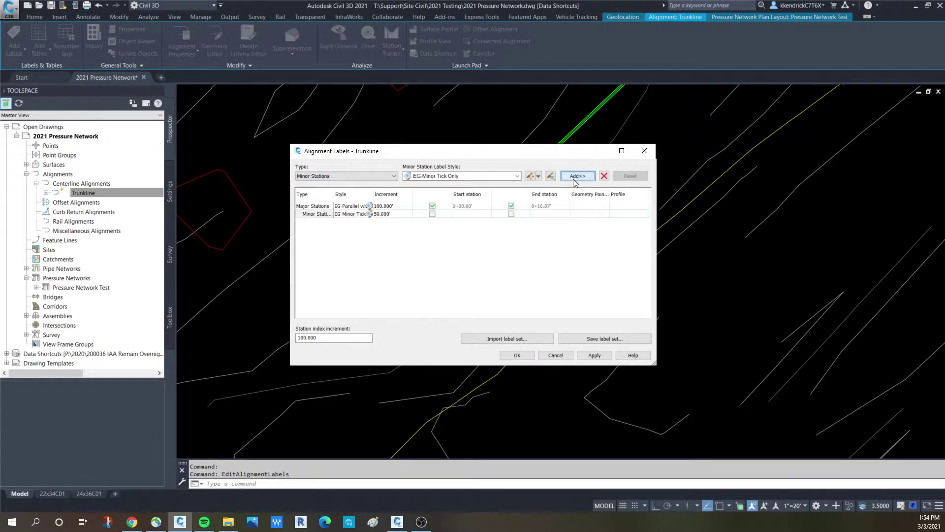
left_click(516, 355)
Pan and zoom to view the newly labelled Trunkline alignment
scroll(570, 211, "down", 5)
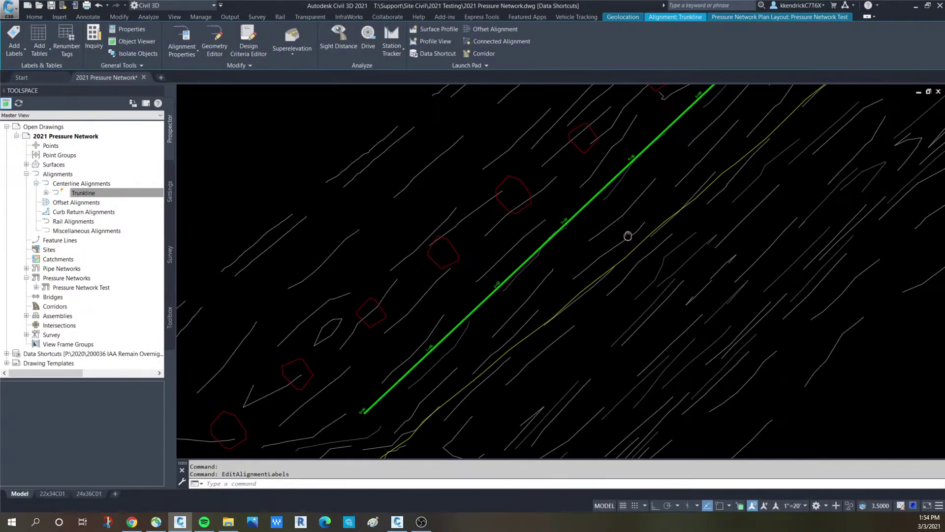
mouse_move(629, 264)
middle_mouse_down()
mouse_move(572, 258)
mouse_move(467, 283)
mouse_move(448, 297)
middle_mouse_up()
scroll(572, 259, "up", 2)
scroll(461, 284, "down", 3)
scroll(461, 285, "down", 2)
left_click(40, 16)
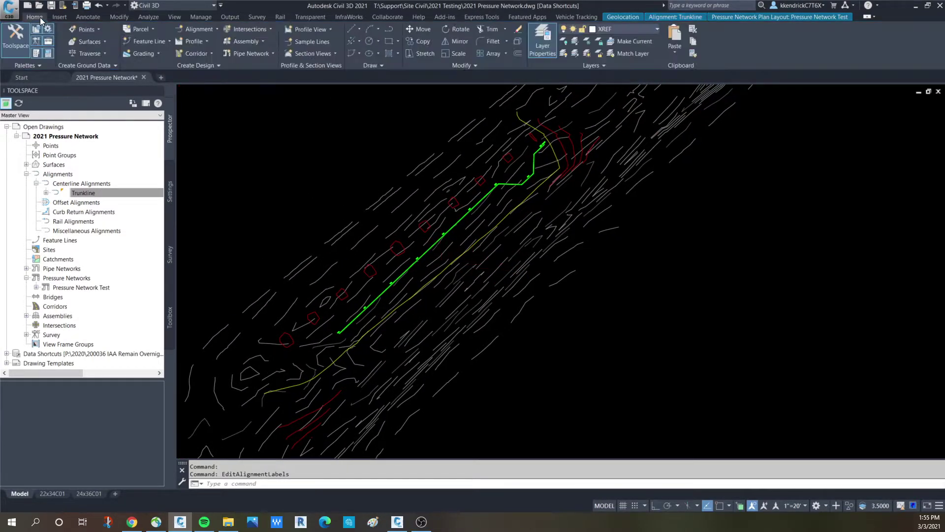
Create a surface profile for Trunkline and choose to draw it in a new profile view
left_click(198, 39)
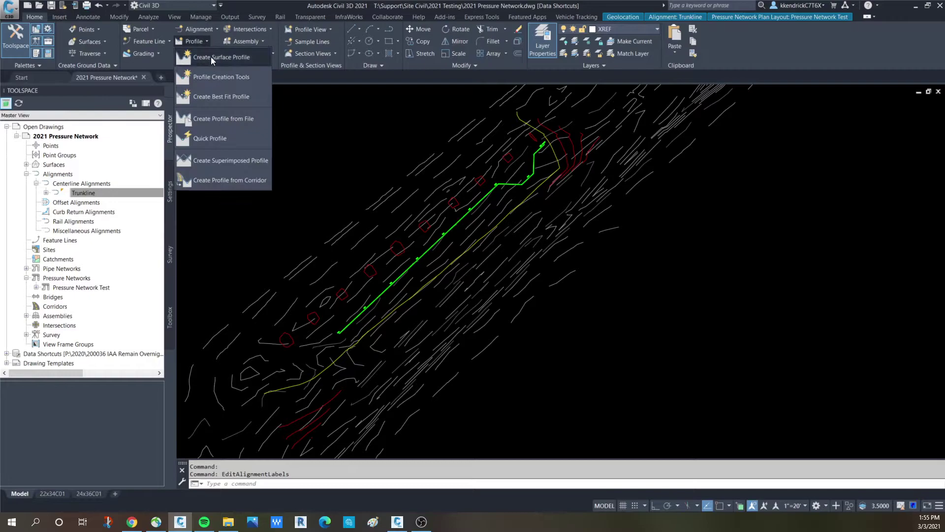
left_click(210, 58)
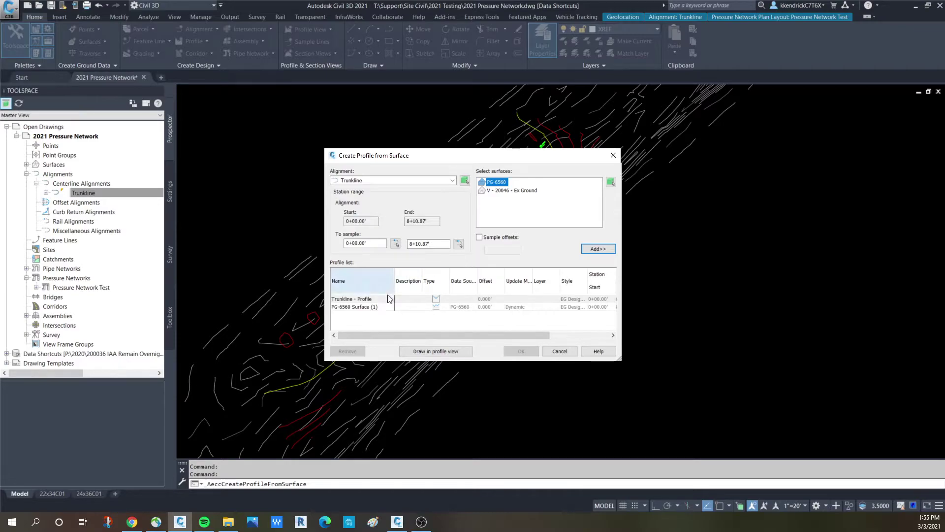
left_click(431, 352)
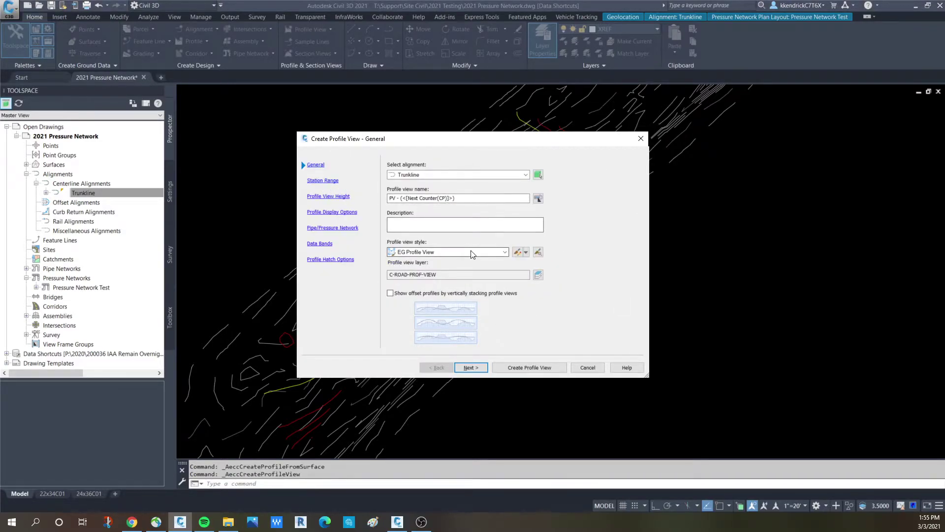
Set a user-specified station range ending at 8+15 and height, and include Pressure Network Test
left_click(326, 183)
left_click(402, 213)
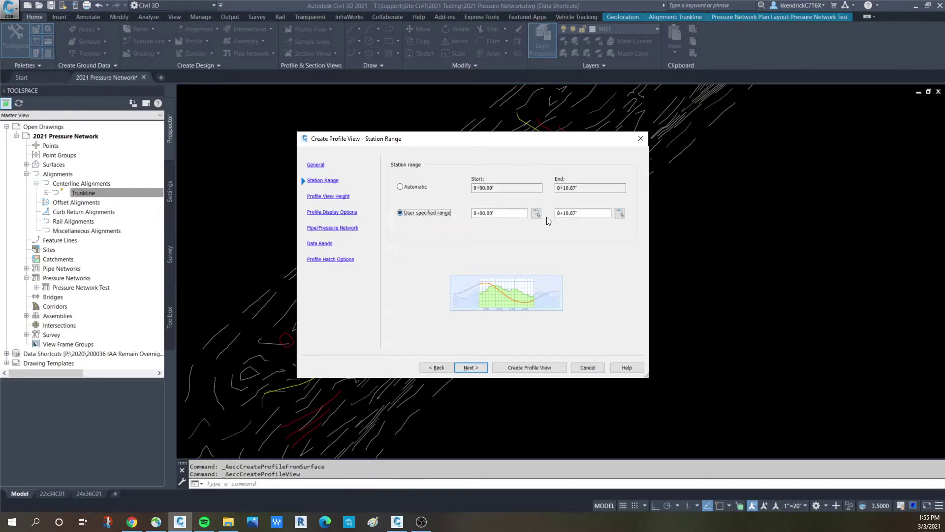
key("Tab")
type("8")
left_click(325, 196)
left_click(406, 202)
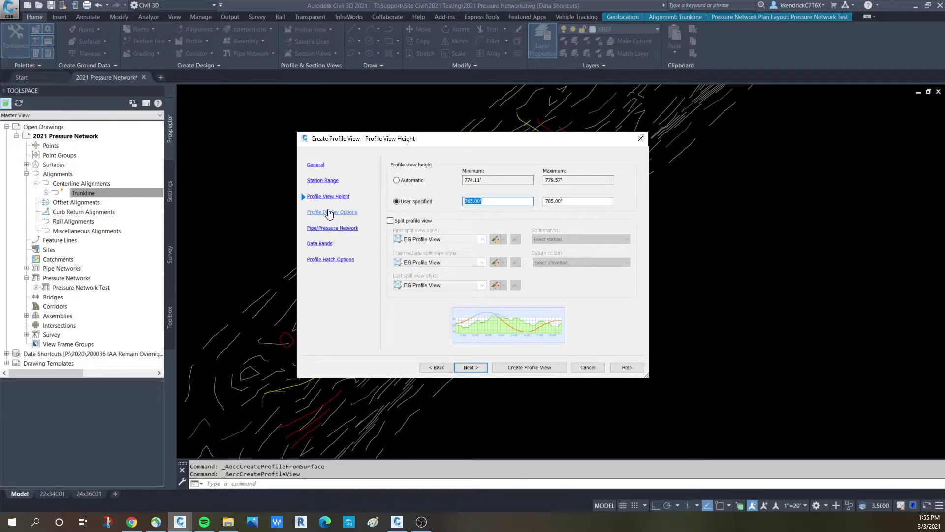
left_click(326, 228)
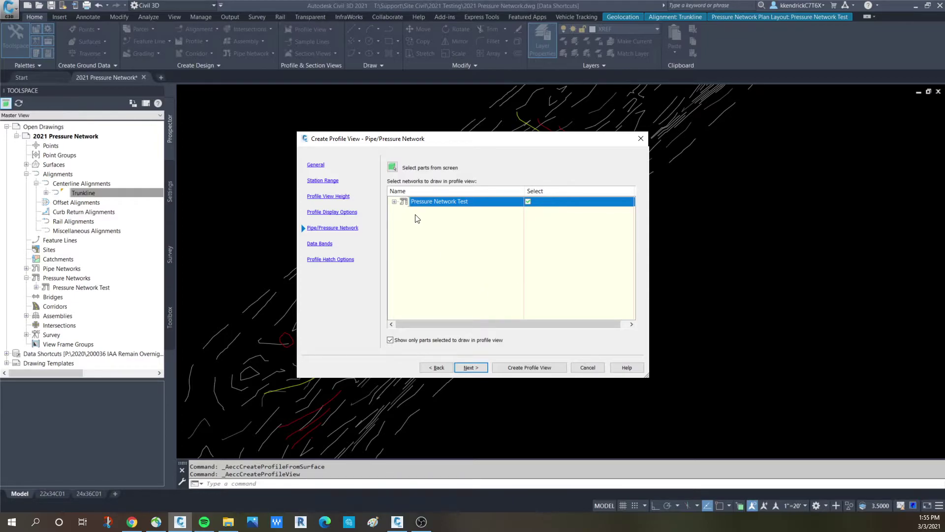
left_click(395, 202)
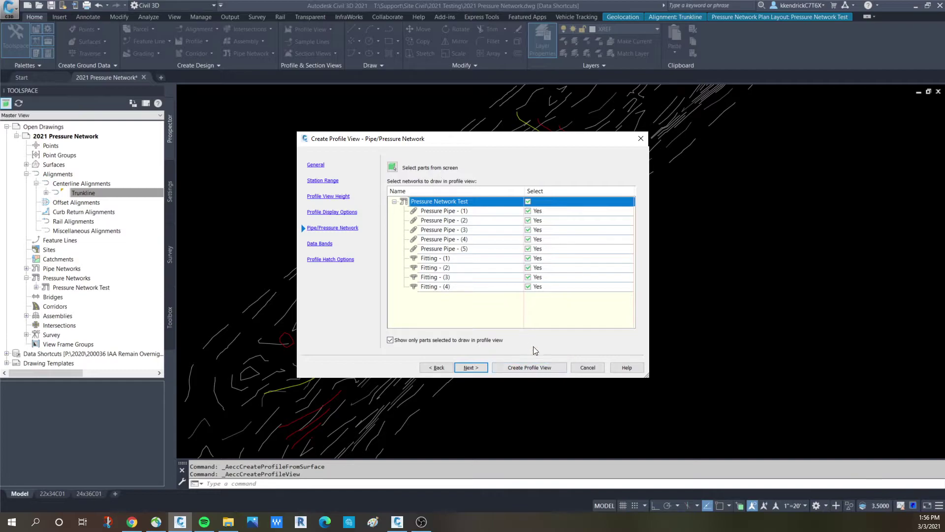
left_click(527, 367)
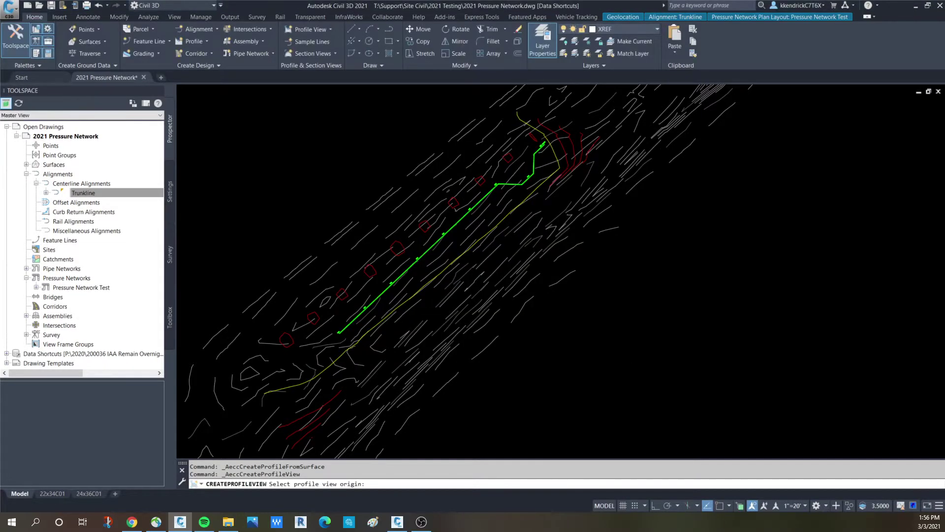
middle_click_drag(763, 266, 439, 258)
scroll(439, 258, "down", 2)
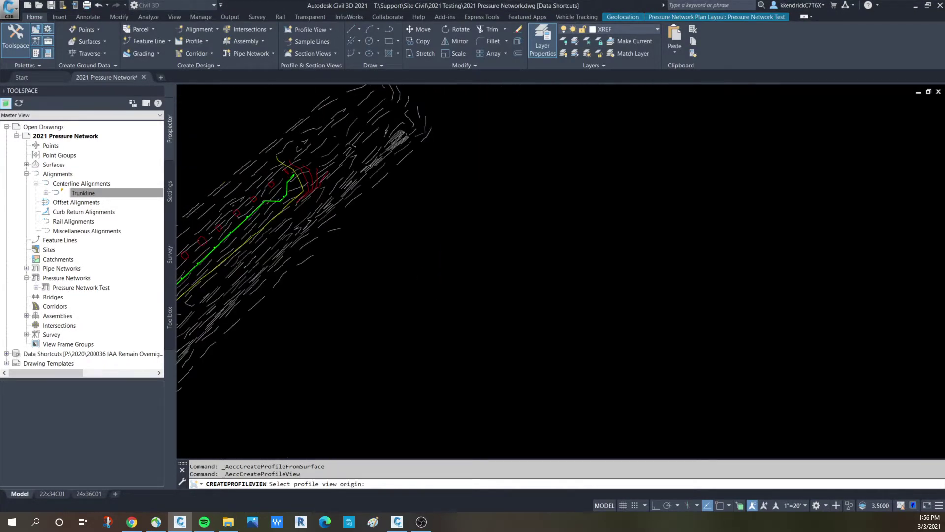
left_click(448, 278)
scroll(524, 270, "up", 8)
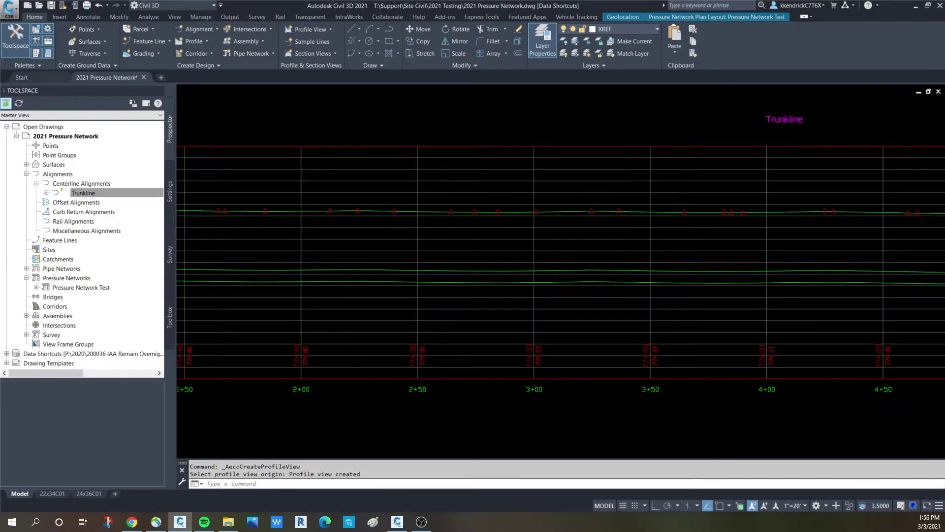
scroll(273, 198, "down", 4)
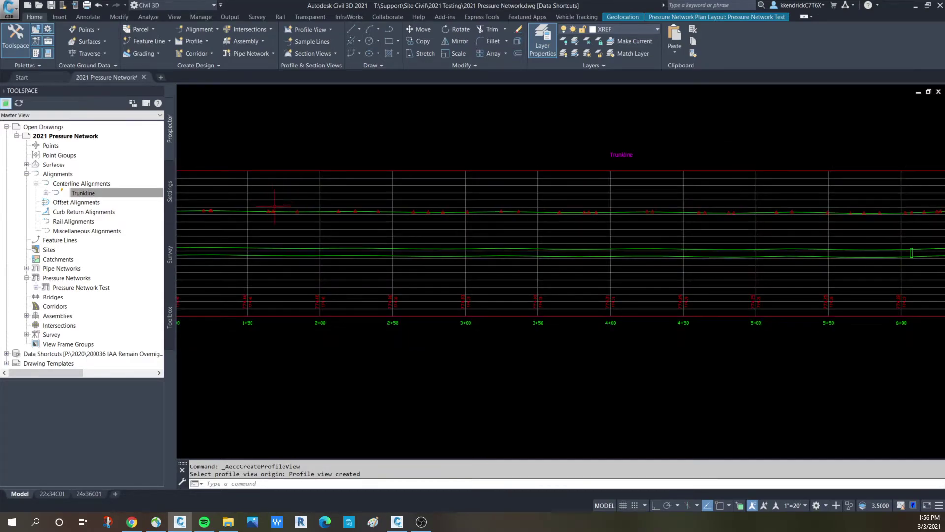
scroll(273, 198, "up", 2)
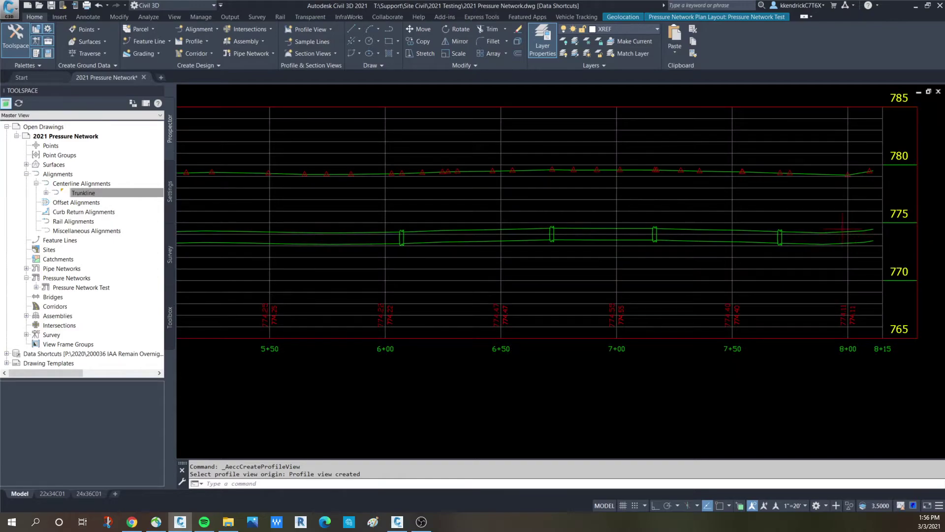
scroll(571, 249, "down", 1)
middle_click_drag(302, 231, 431, 235)
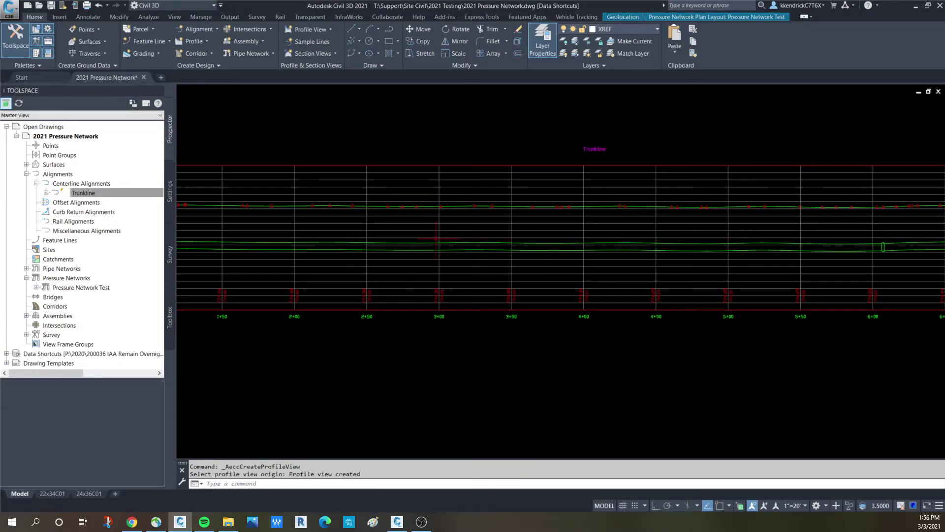
scroll(534, 238, "down", 1)
middle_click_drag(534, 239, 657, 255)
scroll(656, 255, "up", 2)
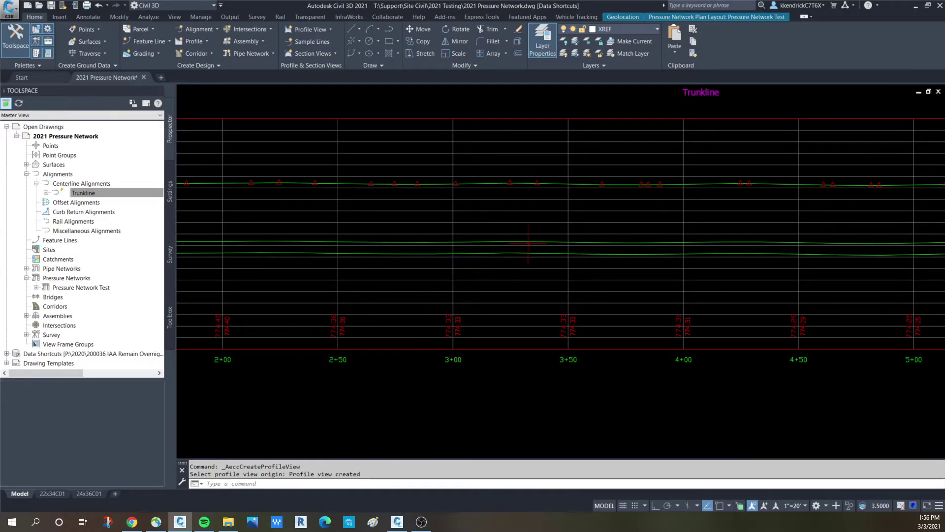
scroll(530, 242, "down", 2)
scroll(664, 250, "down", 2)
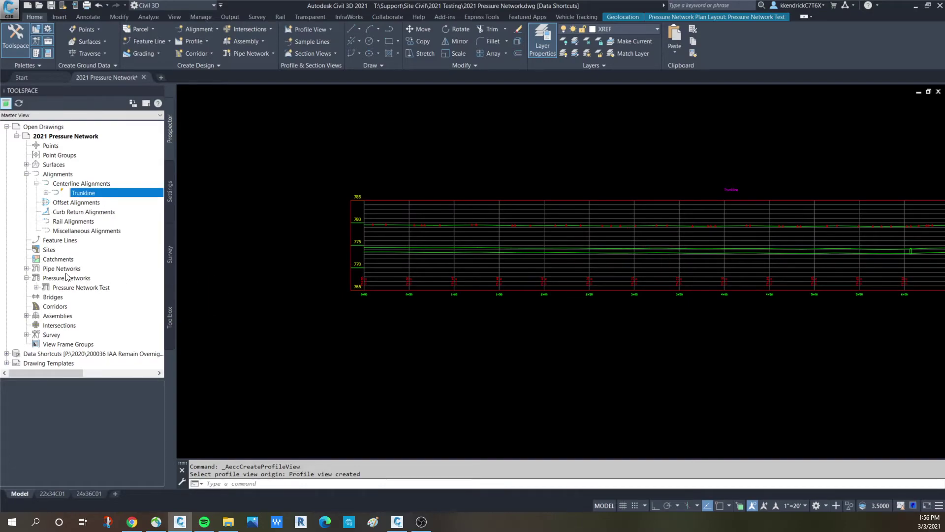
List Pressure Network Test's pipe runs and select the Trunkline run for profile layout editing
left_click(36, 287)
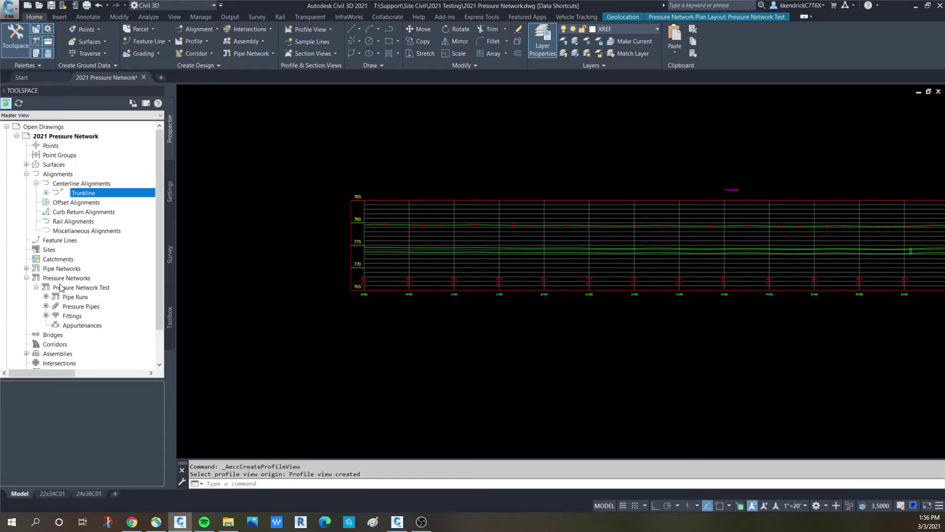
left_click(75, 297)
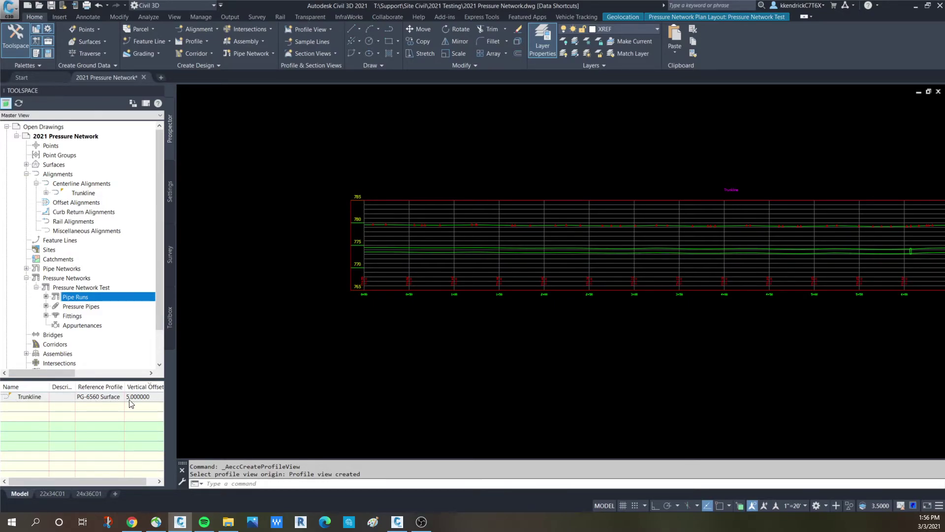
left_click(561, 320)
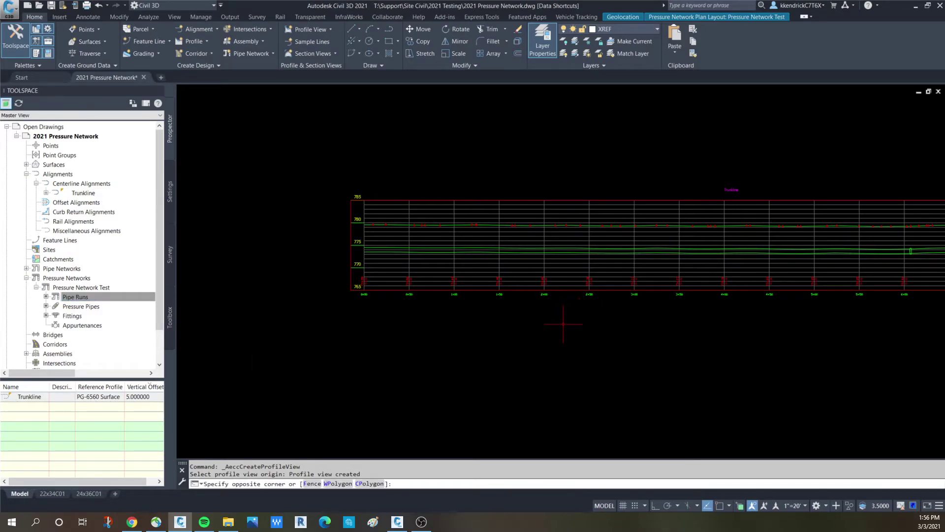
scroll(579, 256, "up", 4)
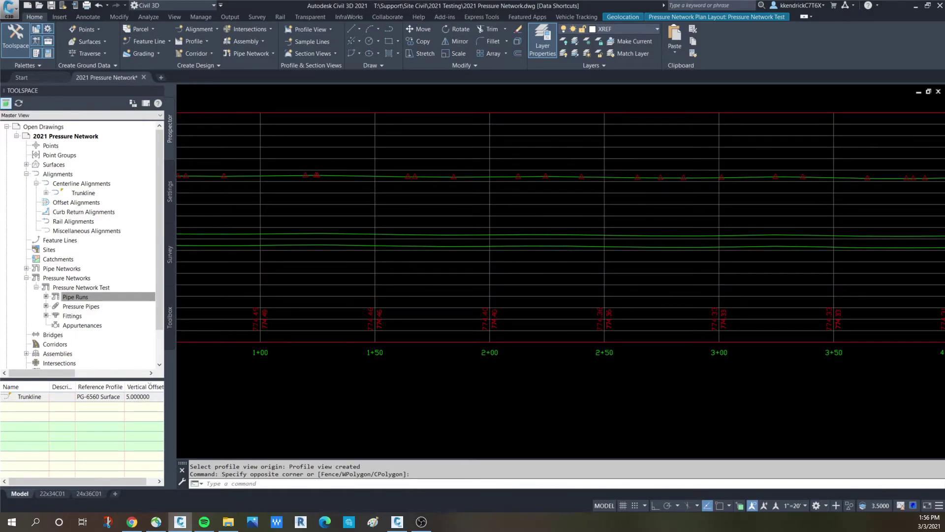
left_click(578, 224)
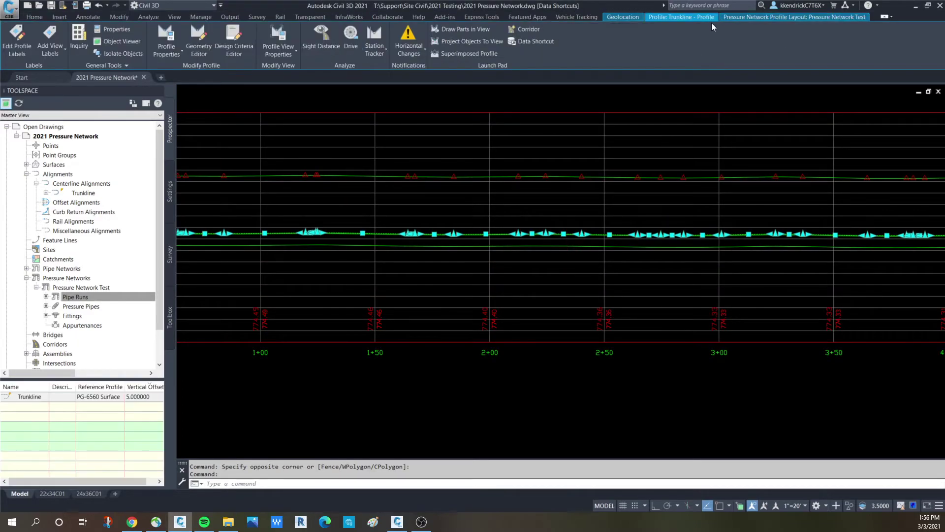
left_click(785, 19)
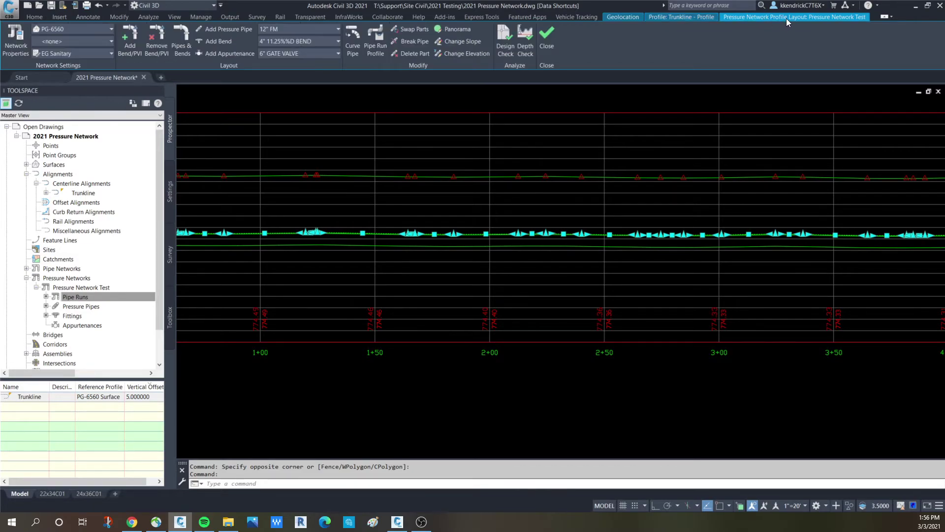
Enter 7 as the Trunkline pipe run's Offset Distance in Pipe Run Profile
left_click(374, 48)
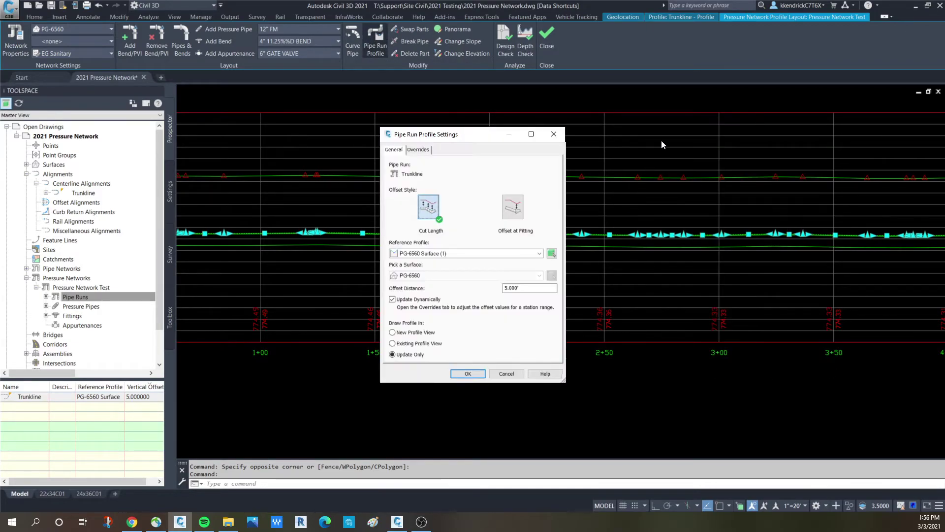
left_click_drag(469, 140, 715, 119)
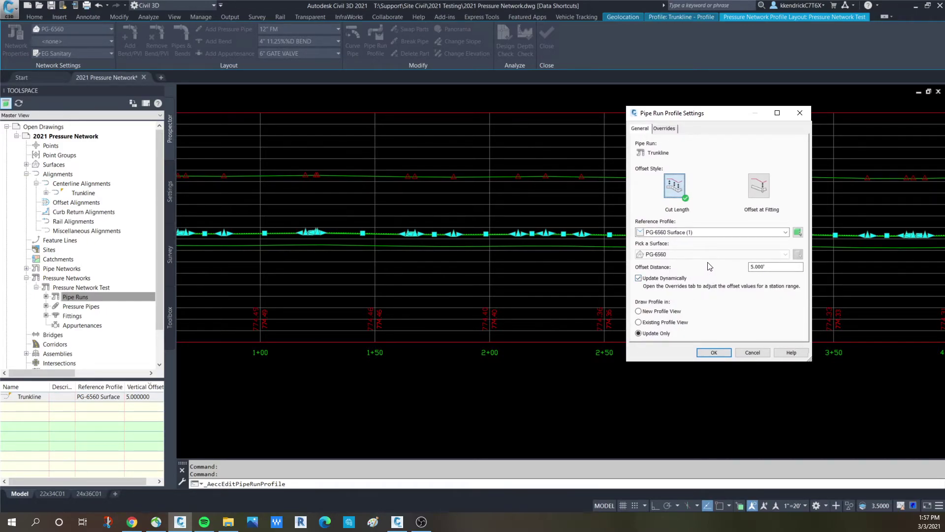
double_click(778, 266)
type("7")
key("Return")
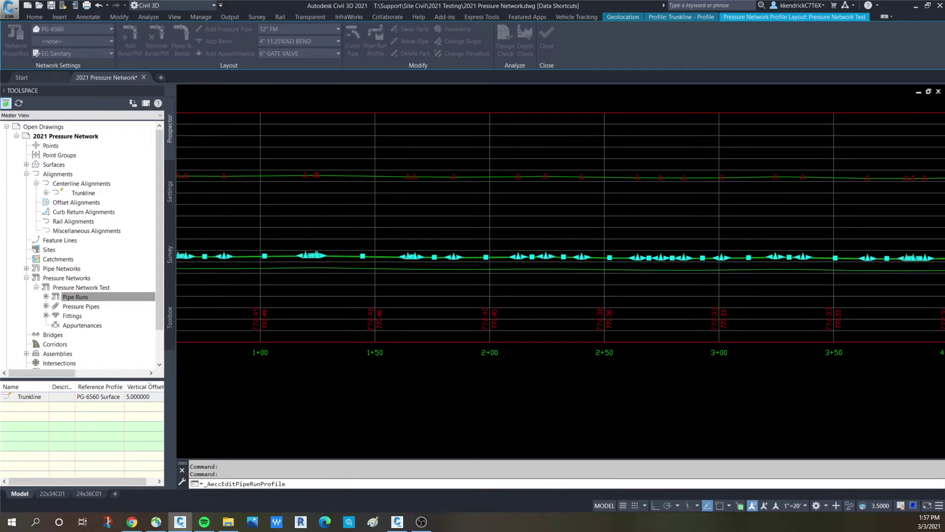
scroll(382, 242, "down", 2)
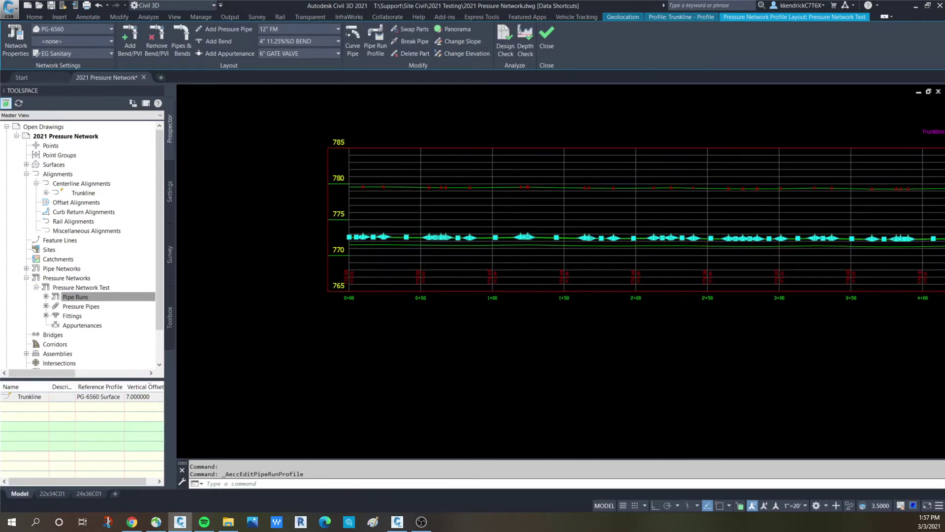
scroll(312, 225, "down", 2)
scroll(506, 213, "up", 2)
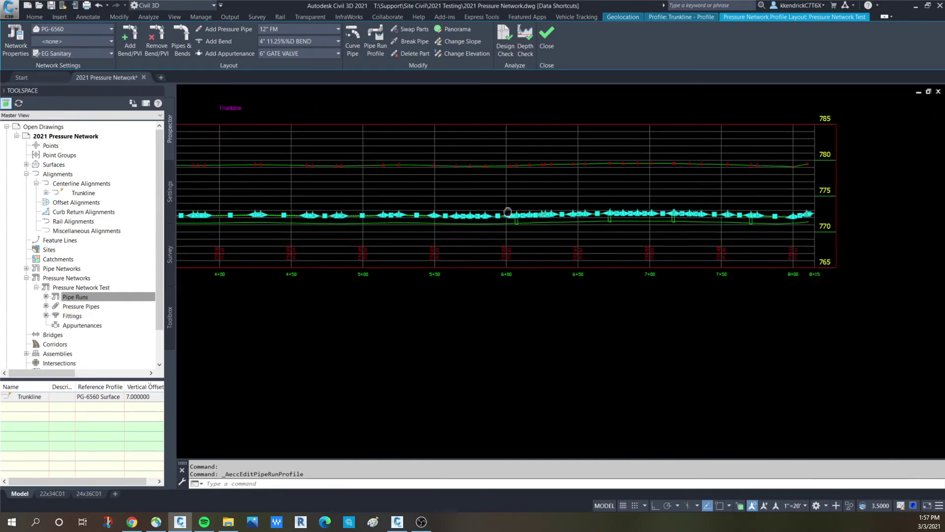
scroll(563, 217, "up", 3)
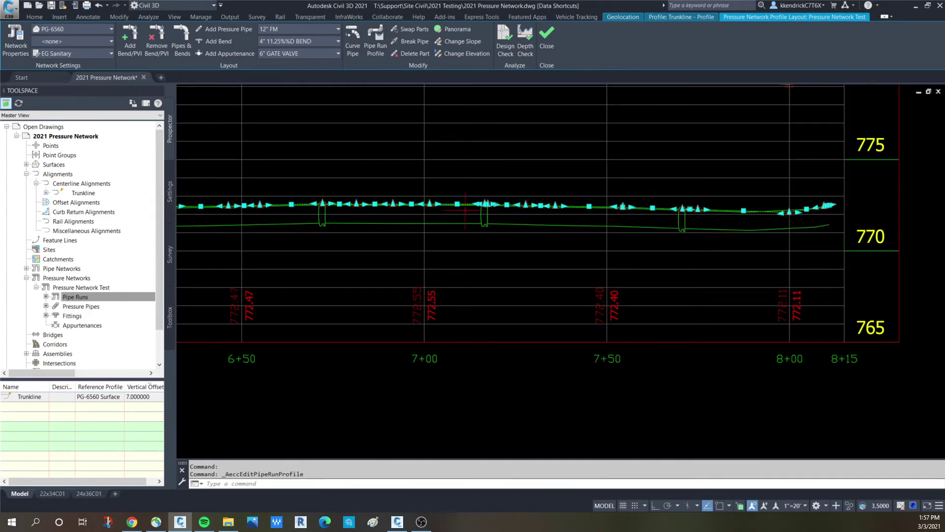
scroll(564, 217, "down", 2)
key("Escape")
scroll(547, 201, "down", 2)
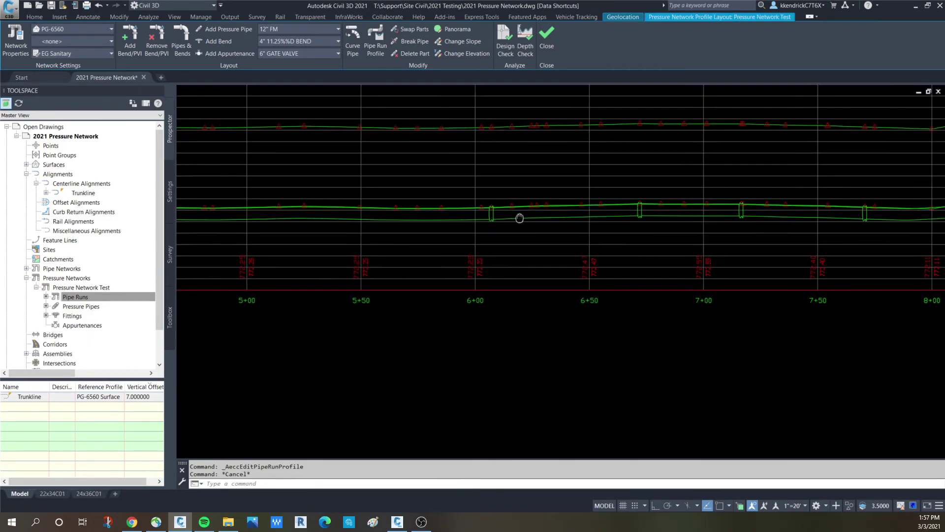
scroll(517, 205, "down", 1)
scroll(594, 212, "up", 3)
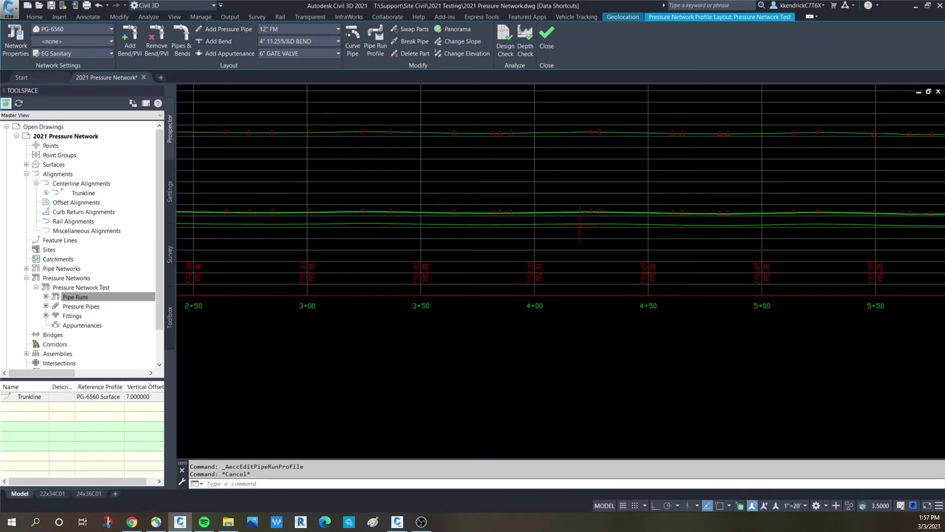
left_click(581, 213)
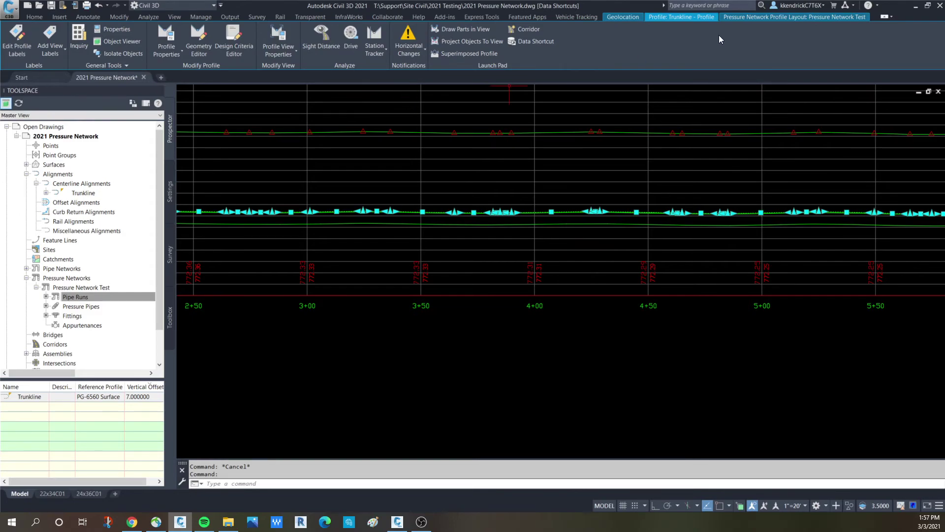
left_click(790, 16)
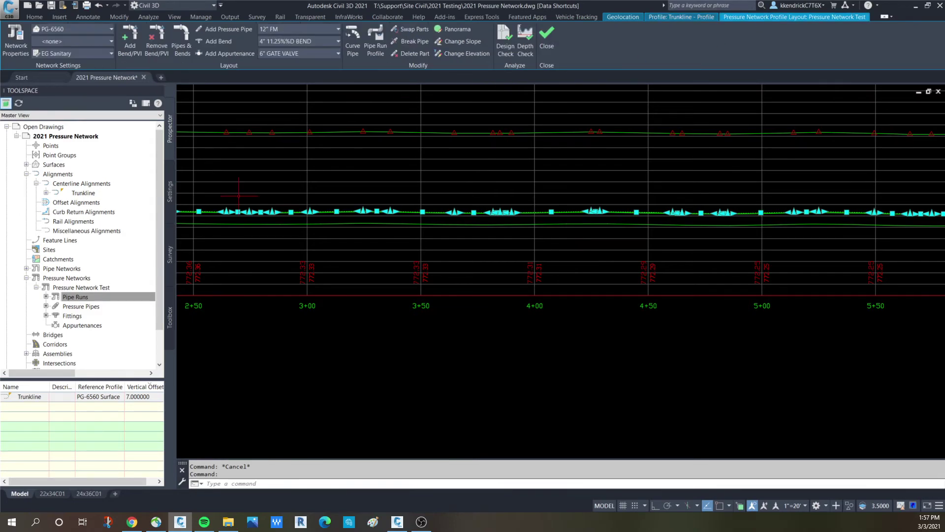
Set the Trunkline pipe run's Offset Distance to 4 in Pipe Run Profile
left_click(376, 38)
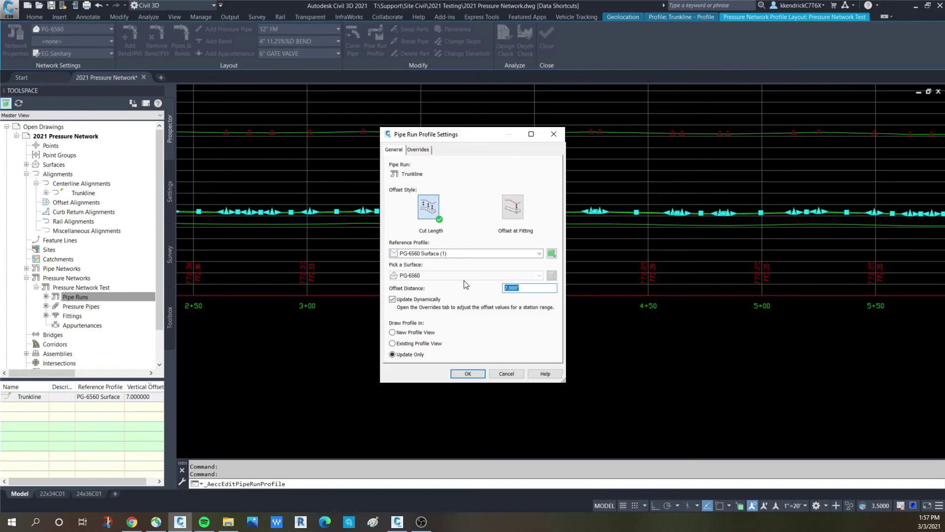
type("4")
left_click(470, 375)
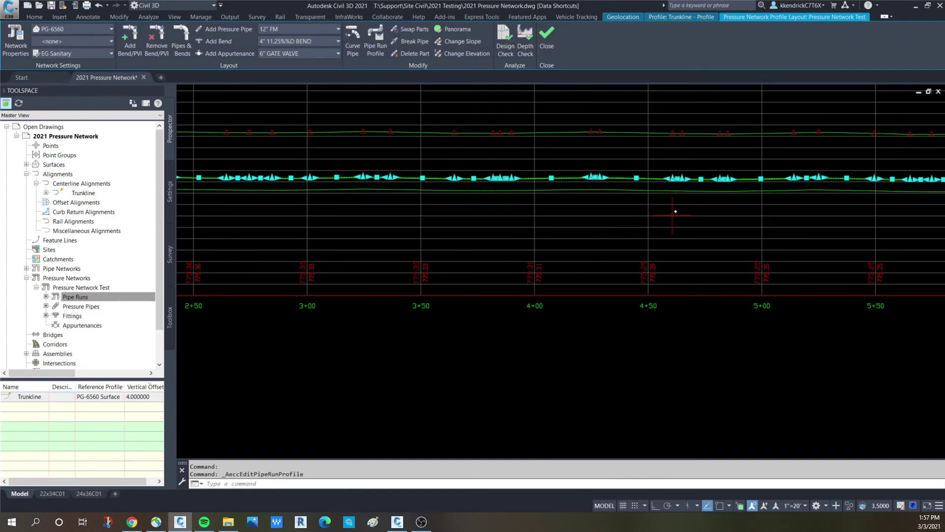
Deselect the pipe run and zoom out to frame the whole Trunkline profile view
scroll(672, 215, "down", 2)
middle_click_drag(672, 215, 331, 251)
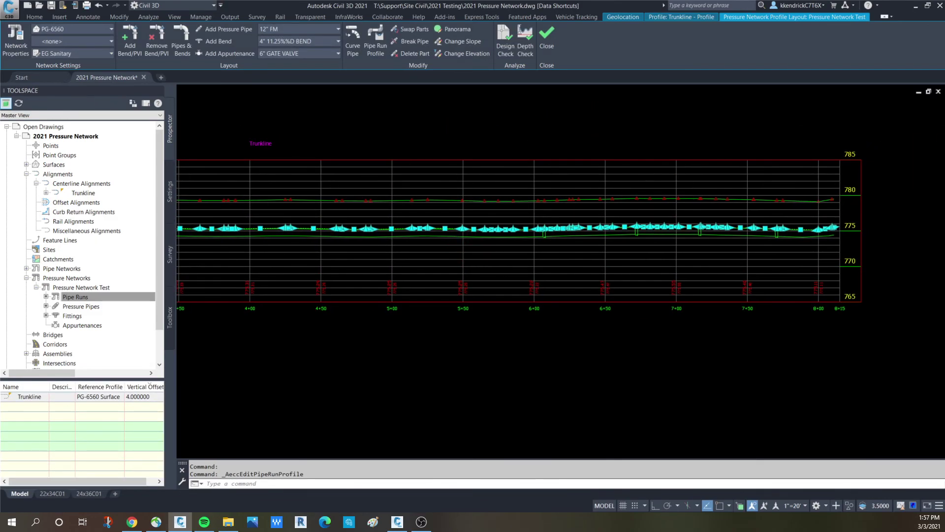
key("Escape")
scroll(505, 253, "down", 3)
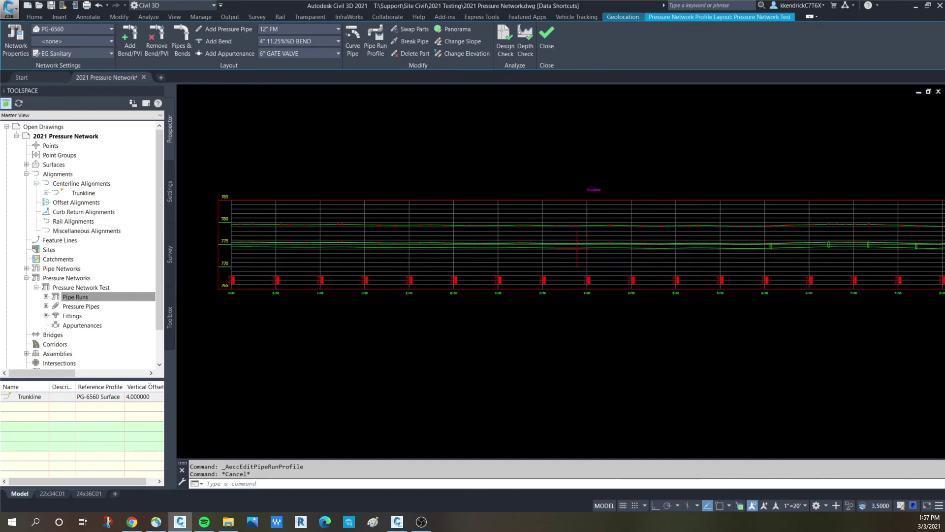
middle_click_drag(576, 249, 550, 251)
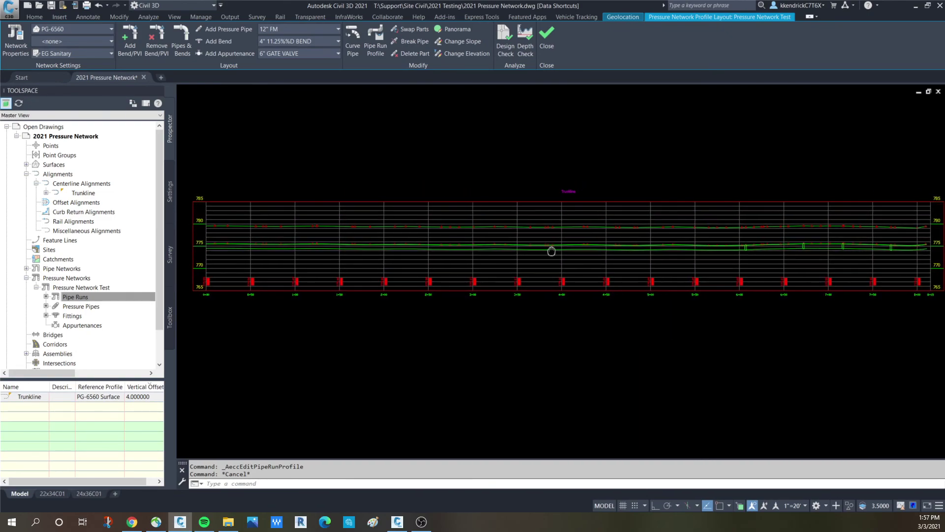